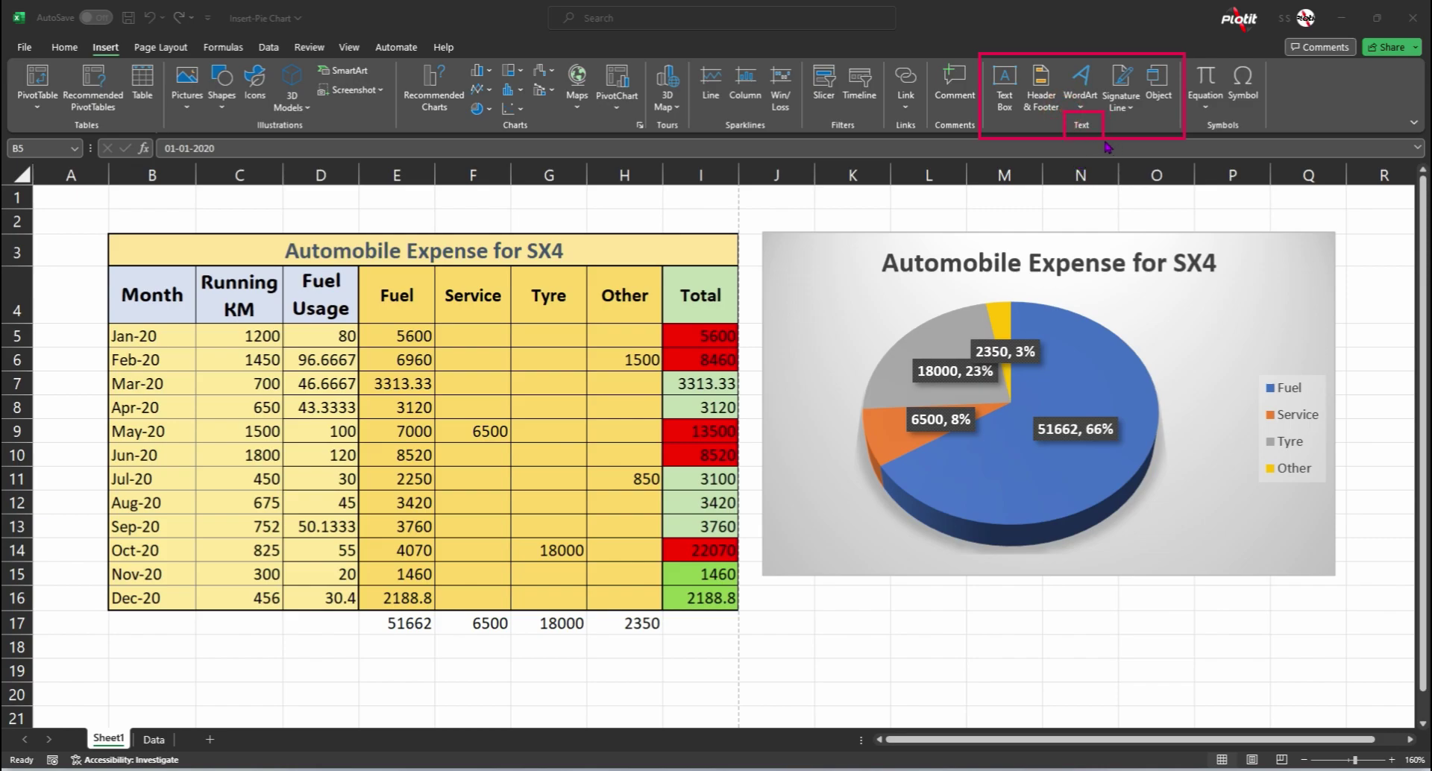
{"action": "left_click_drag", "start_coordinate": [1019, 52], "coordinate": [1066, 141]}
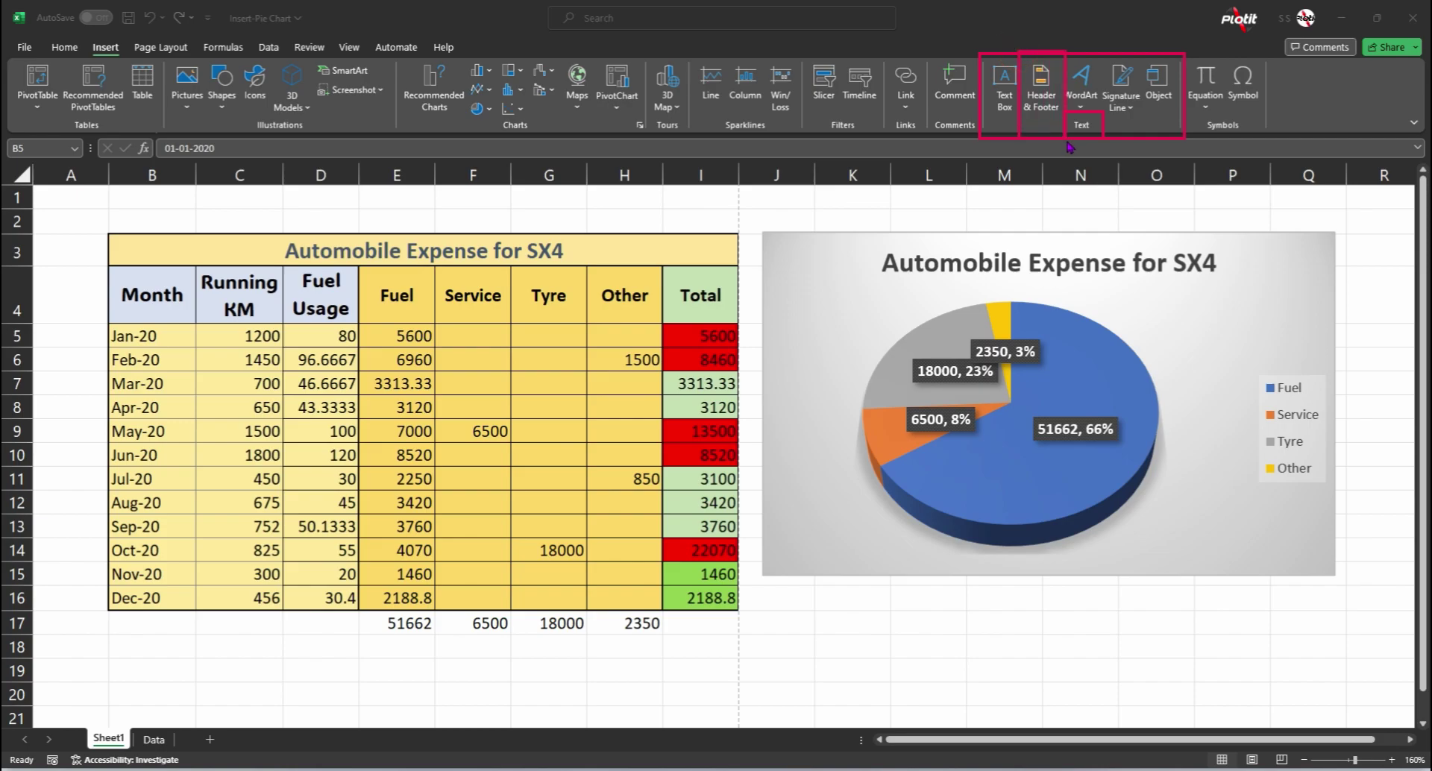
{"action": "key", "text": "Escape"}
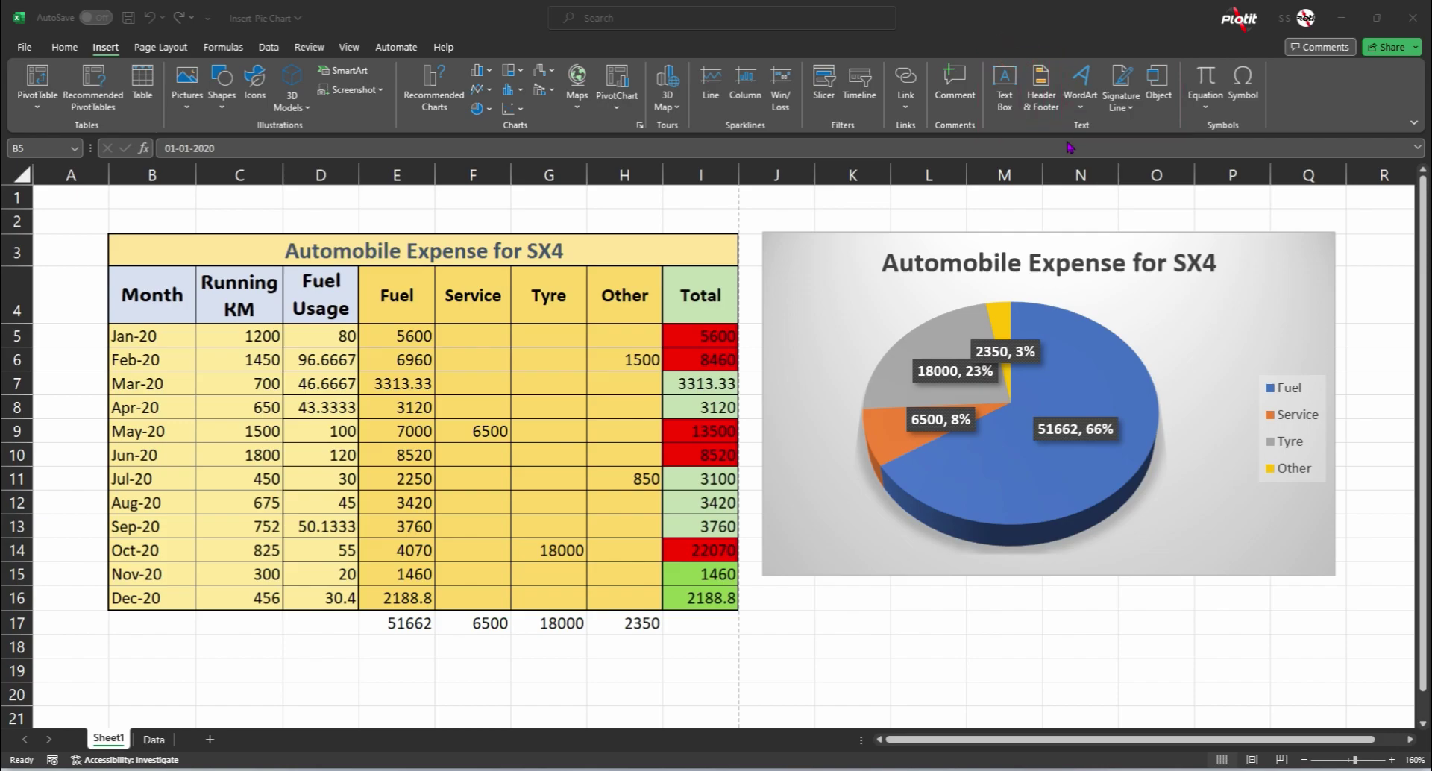
{"action": "left_click", "coordinate": [942, 216]}
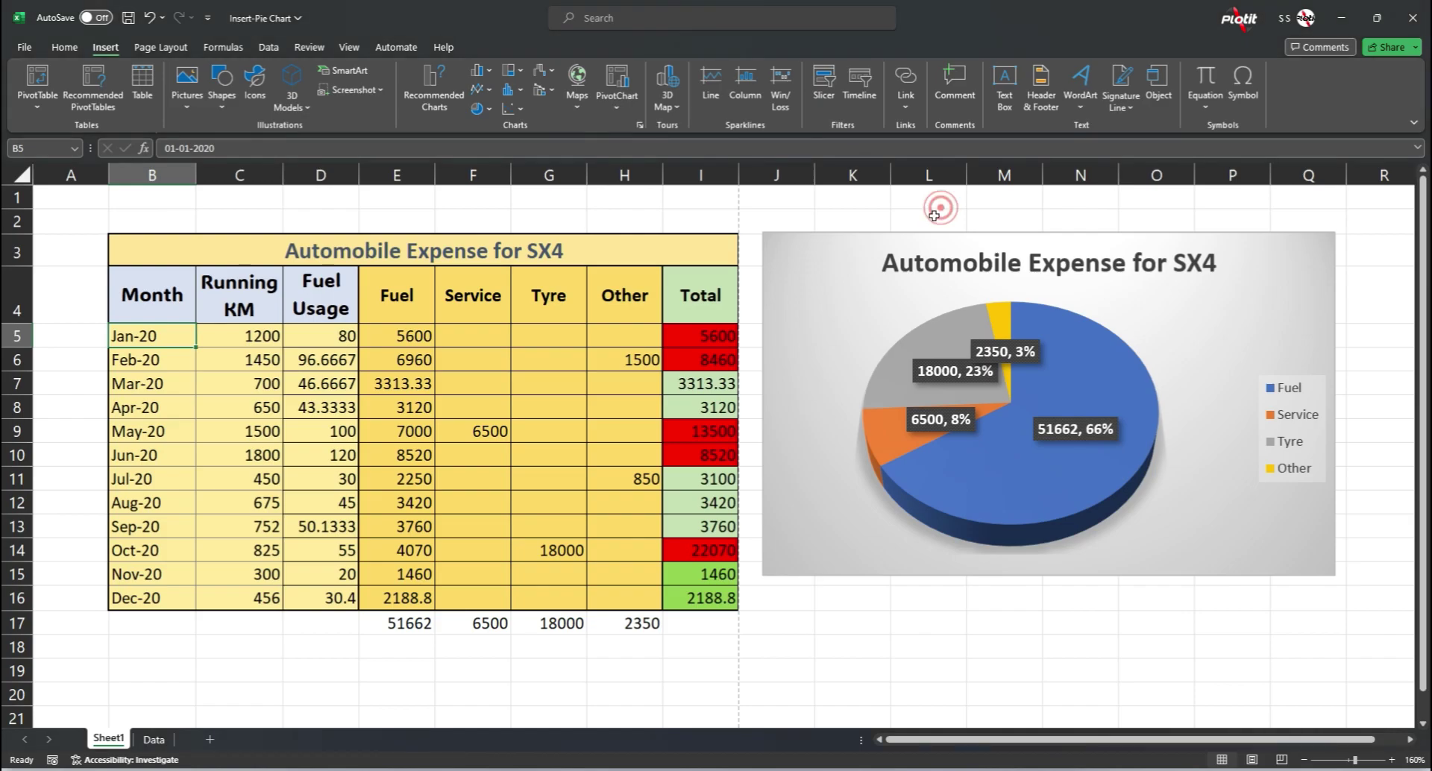
{"action": "left_click", "coordinate": [934, 216]}
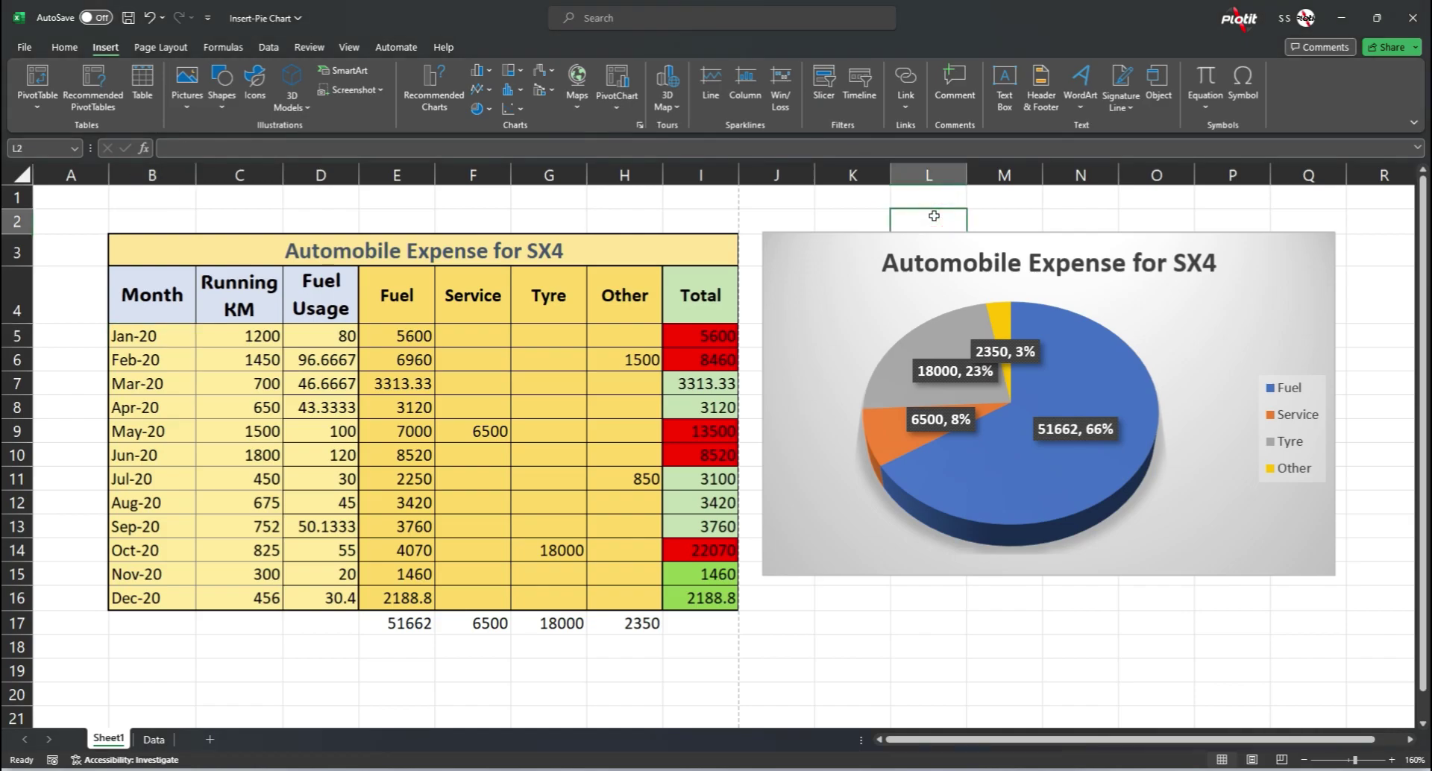
{"action": "left_click_drag", "start_coordinate": [84, 203], "coordinate": [685, 225]}
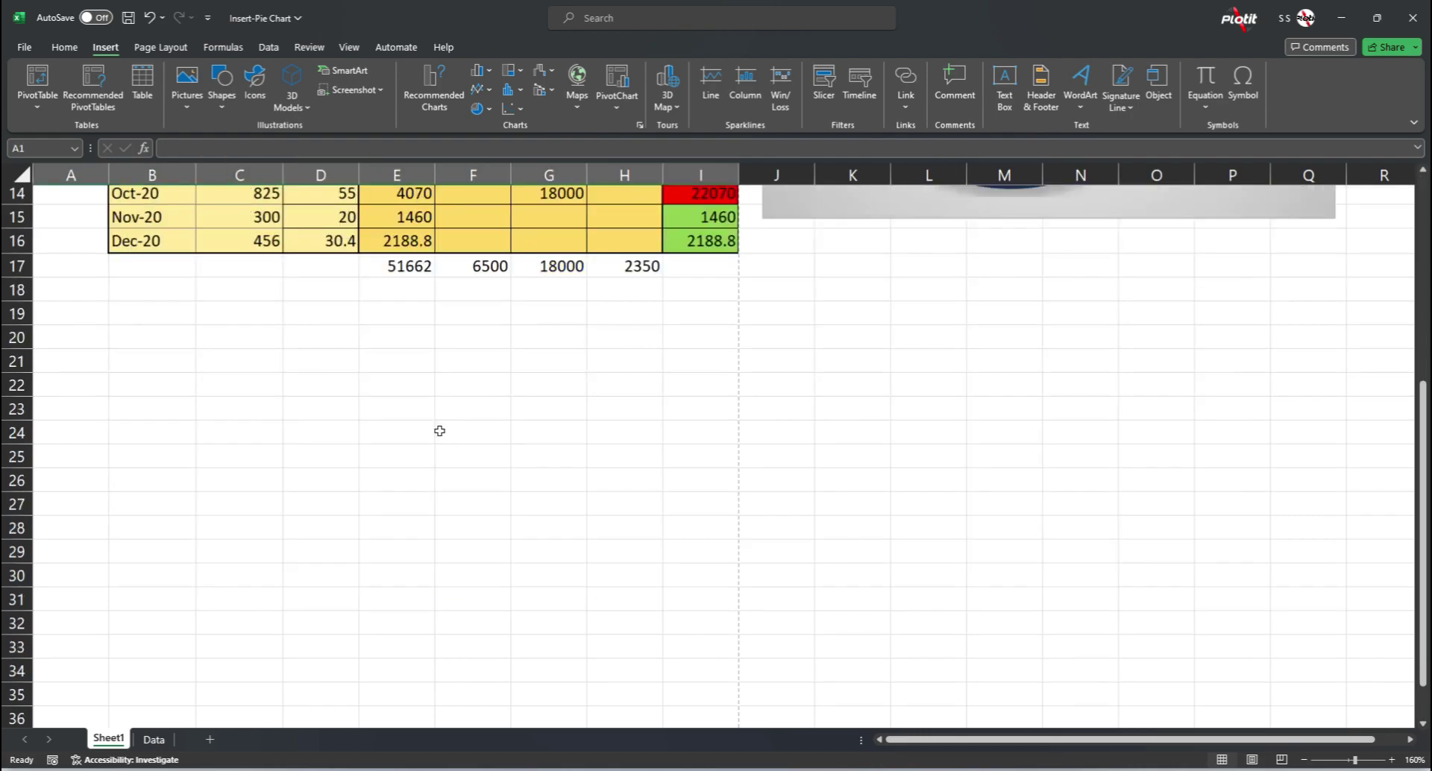
{"action": "scroll", "coordinate": [438, 429], "scroll_direction": "down", "scroll_amount": 4}
{"action": "left_click_drag", "start_coordinate": [67, 365], "coordinate": [705, 389]}
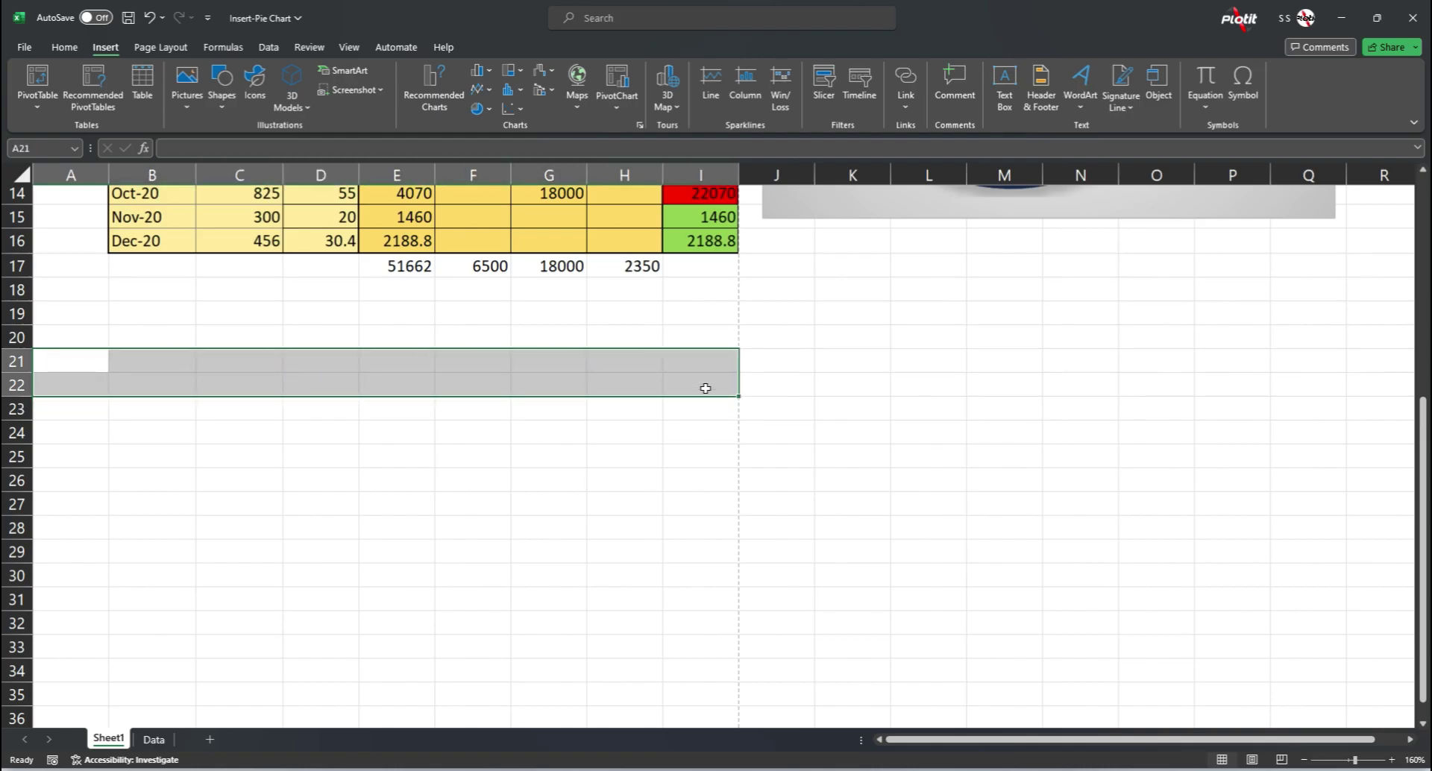
{"action": "scroll", "coordinate": [705, 388], "scroll_direction": "up", "scroll_amount": 4}
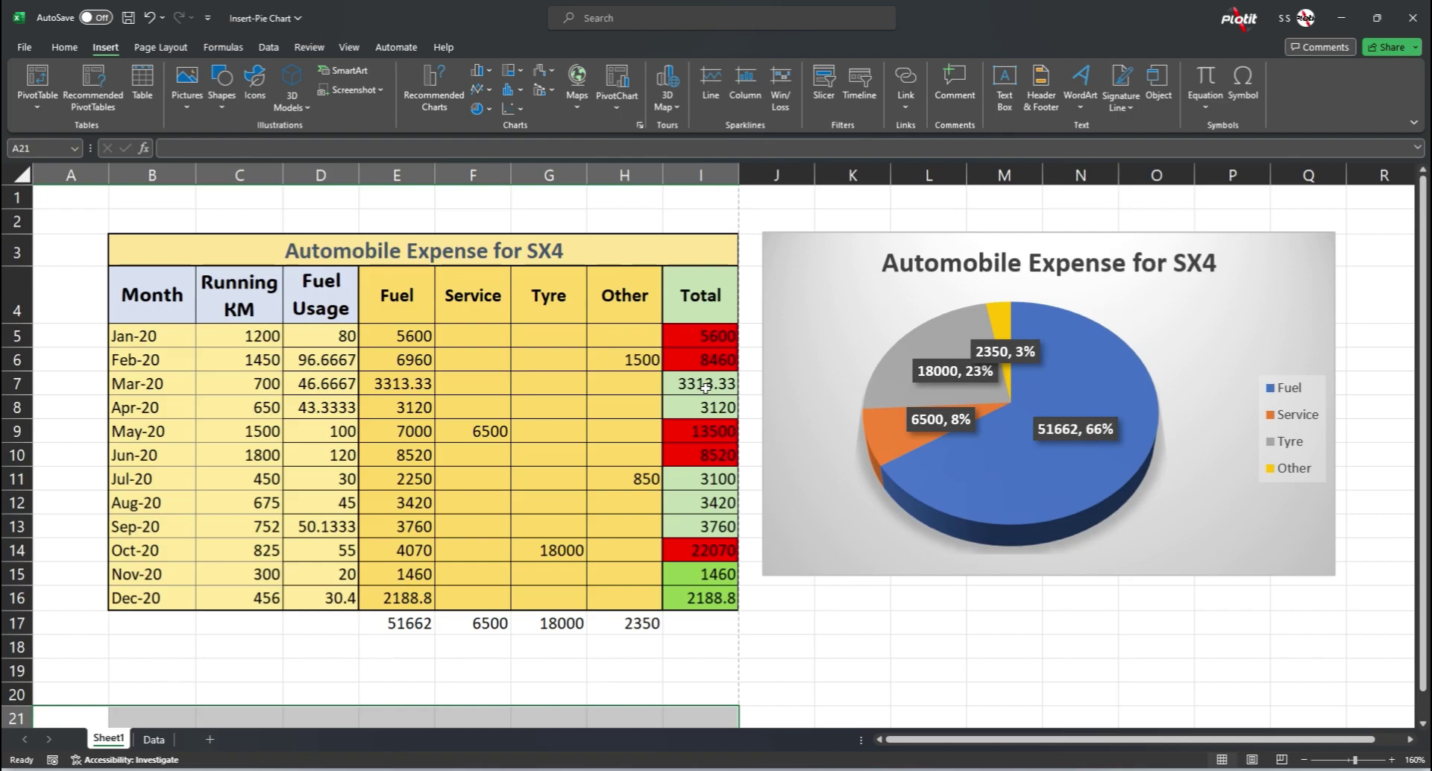
Preview the printout of Sheet1 and inspect the header and footer areas of the first page
{"action": "key", "text": "ctrl+p"}
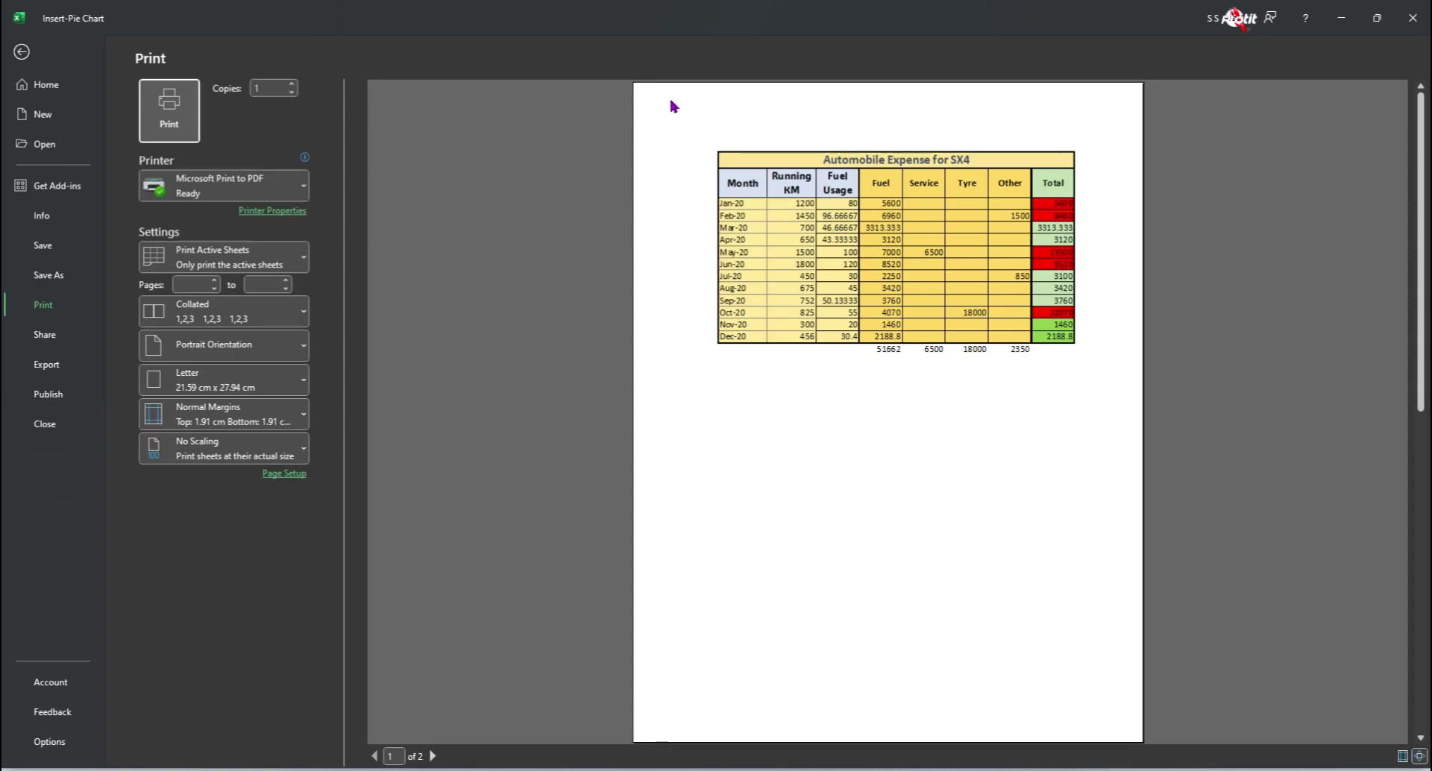
{"action": "mouse_move", "coordinate": [640, 85]}
{"action": "left_mouse_down"}
{"action": "mouse_move", "coordinate": [870, 130]}
{"action": "mouse_move", "coordinate": [1134, 128]}
{"action": "left_mouse_up"}
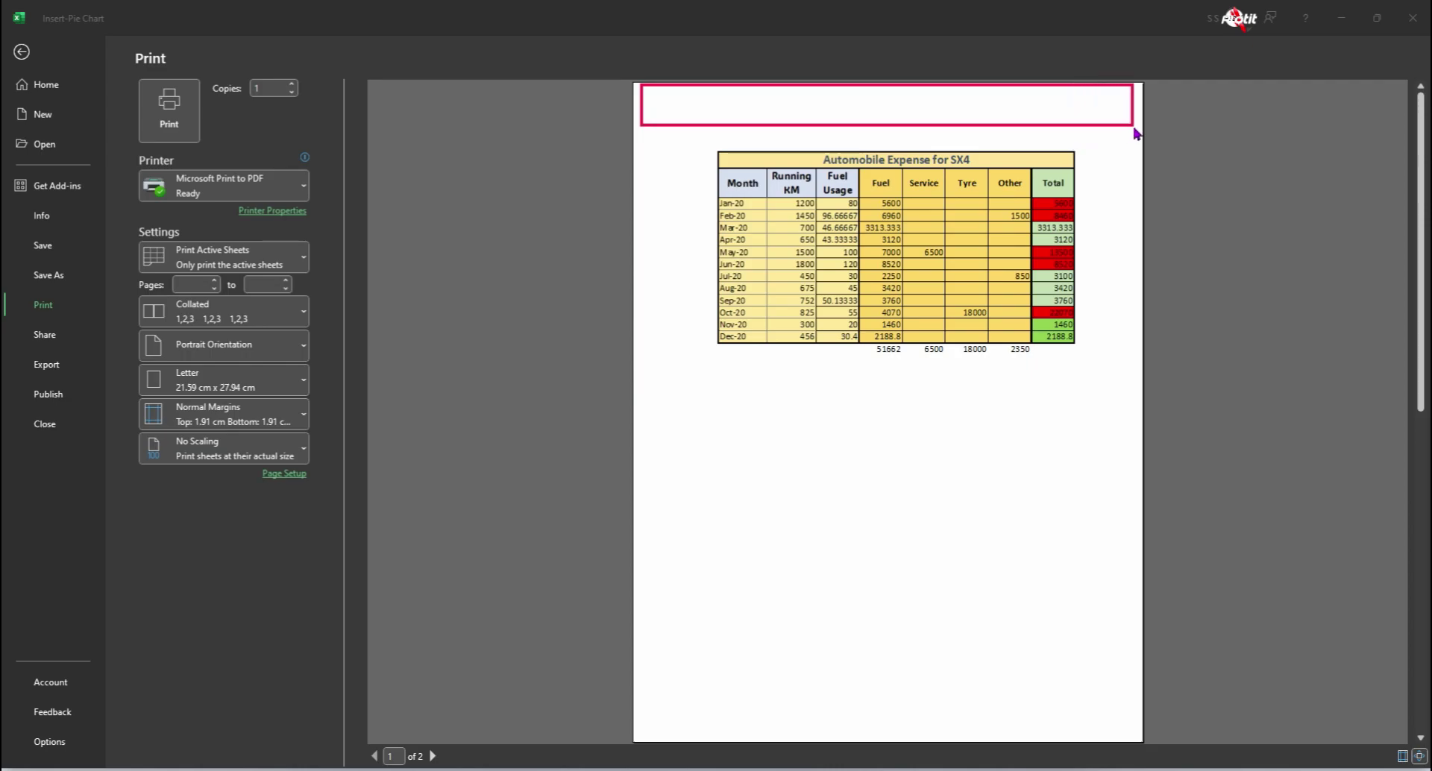
{"action": "mouse_move", "coordinate": [634, 699]}
{"action": "left_mouse_down"}
{"action": "mouse_move", "coordinate": [751, 736]}
{"action": "mouse_move", "coordinate": [1090, 765]}
{"action": "mouse_move", "coordinate": [1146, 748]}
{"action": "mouse_move", "coordinate": [1116, 733]}
{"action": "mouse_move", "coordinate": [1142, 747]}
{"action": "left_mouse_up"}
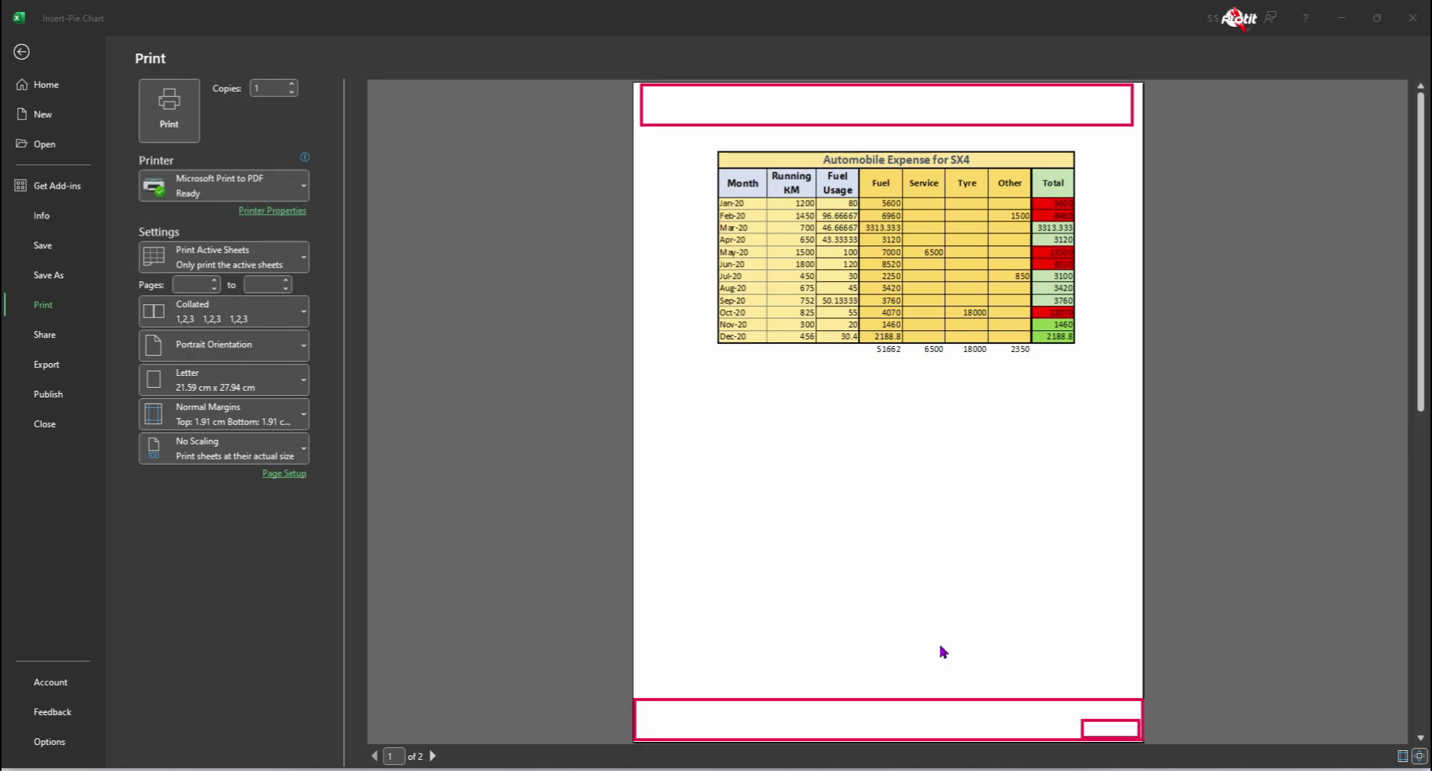
{"action": "mouse_move", "coordinate": [1036, 84]}
{"action": "left_mouse_down"}
{"action": "mouse_move", "coordinate": [1054, 130]}
{"action": "mouse_move", "coordinate": [1133, 133]}
{"action": "left_mouse_up"}
{"action": "left_click_drag", "start_coordinate": [805, 144], "coordinate": [982, 176]}
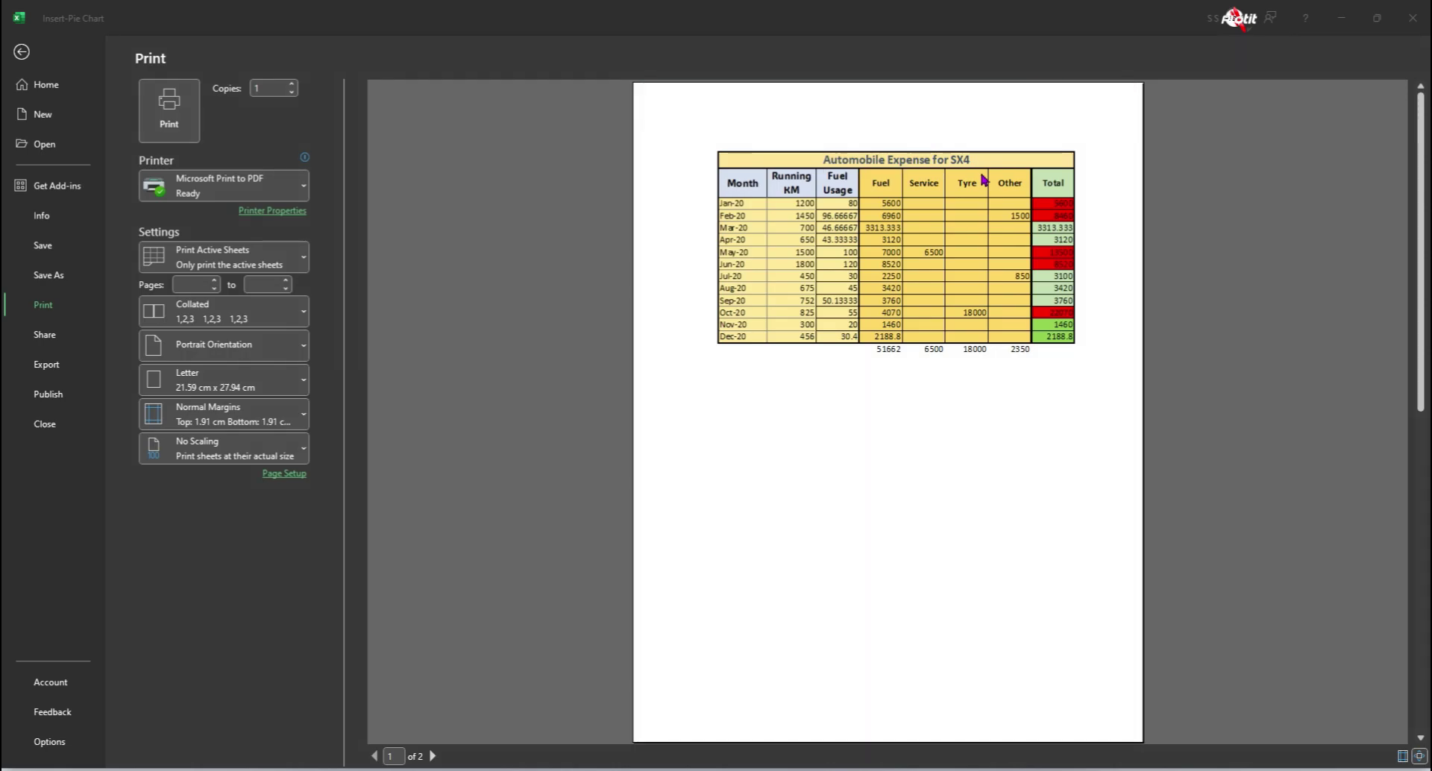
{"action": "key", "text": "Escape"}
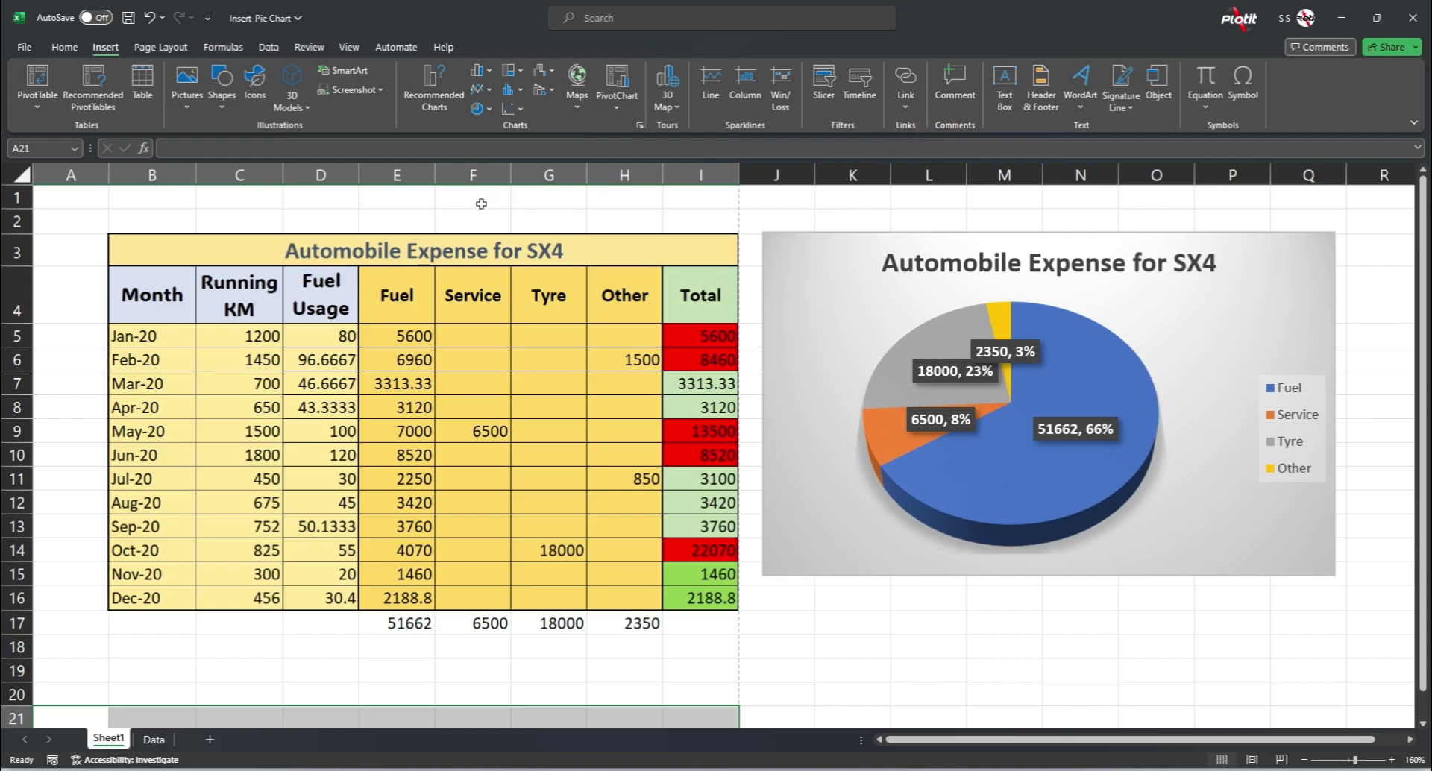
Open the page header and fill its center section with "Automobile Expense" copied from the table title in B3
{"action": "left_click", "coordinate": [108, 49]}
{"action": "left_click", "coordinate": [1039, 94]}
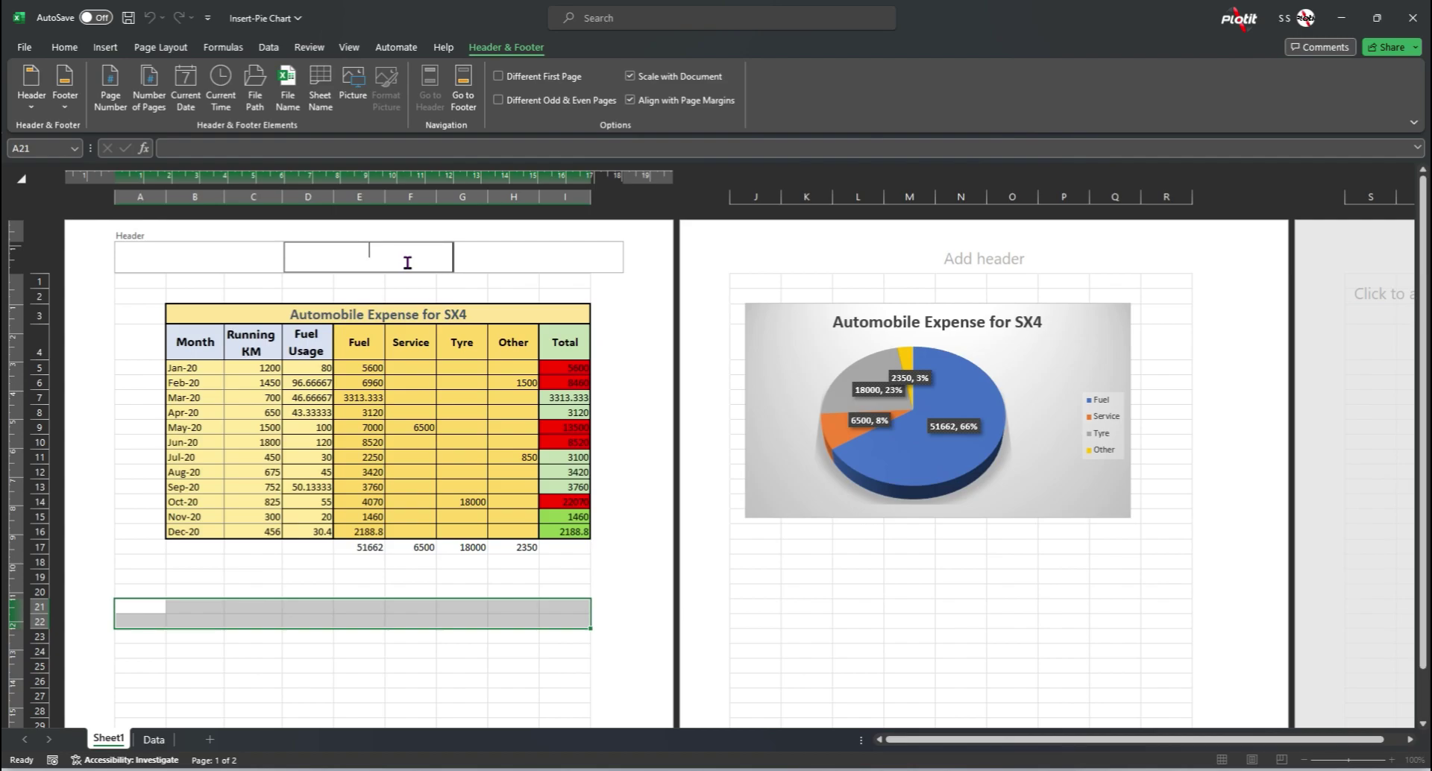
{"action": "left_click", "coordinate": [422, 318]}
{"action": "double_click", "coordinate": [469, 315]}
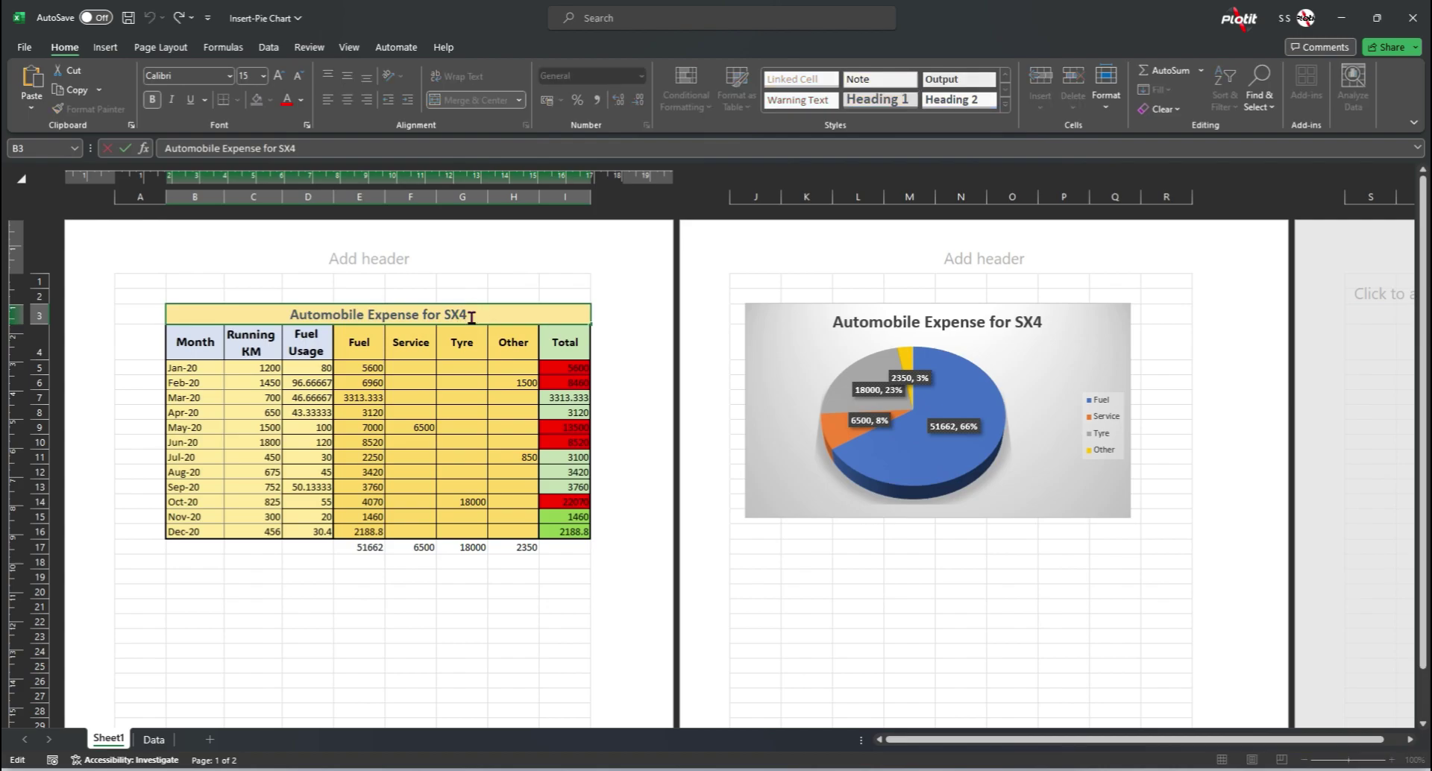
{"action": "left_click", "coordinate": [414, 319]}
{"action": "left_click_drag", "start_coordinate": [419, 316], "coordinate": [290, 315]}
{"action": "key", "text": "ctrl+c"}
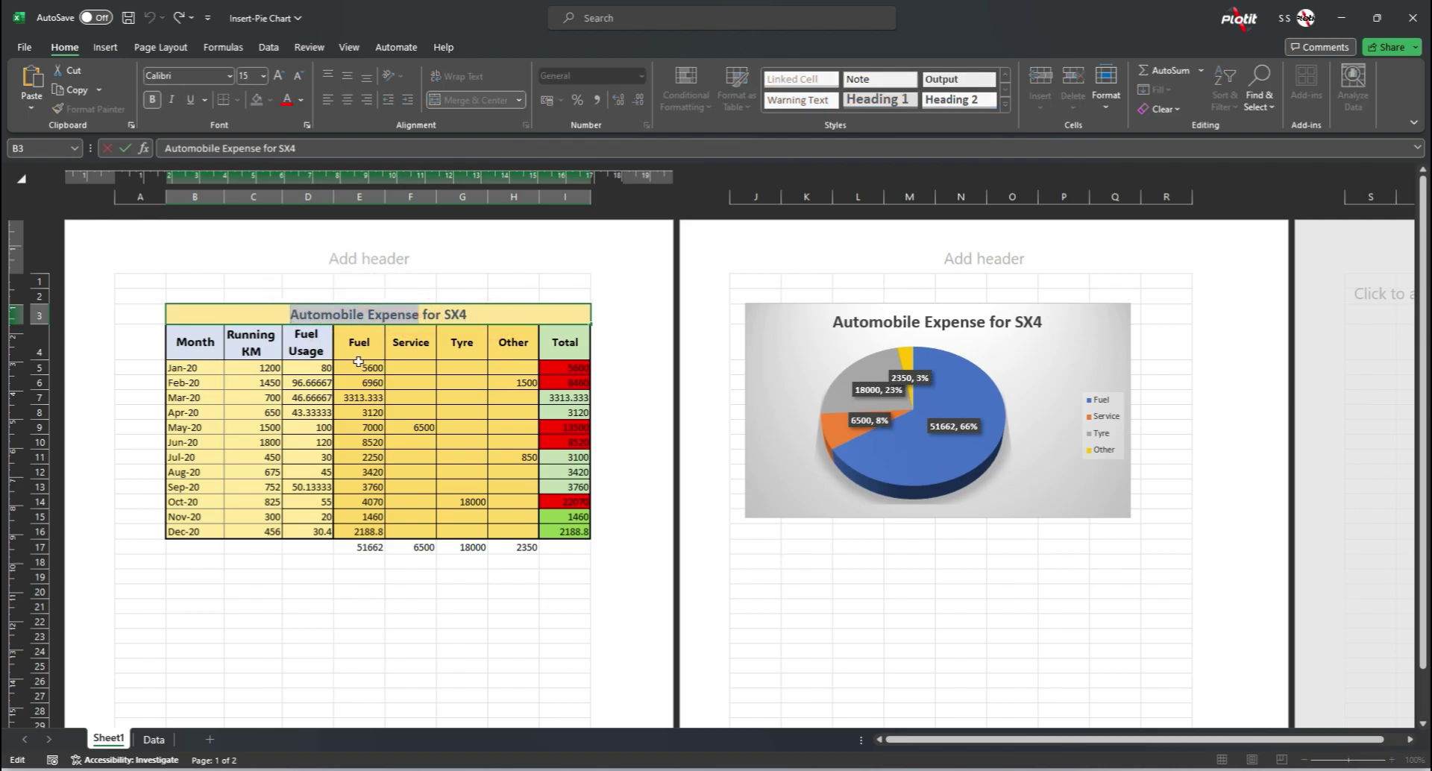
{"action": "left_click", "coordinate": [371, 256]}
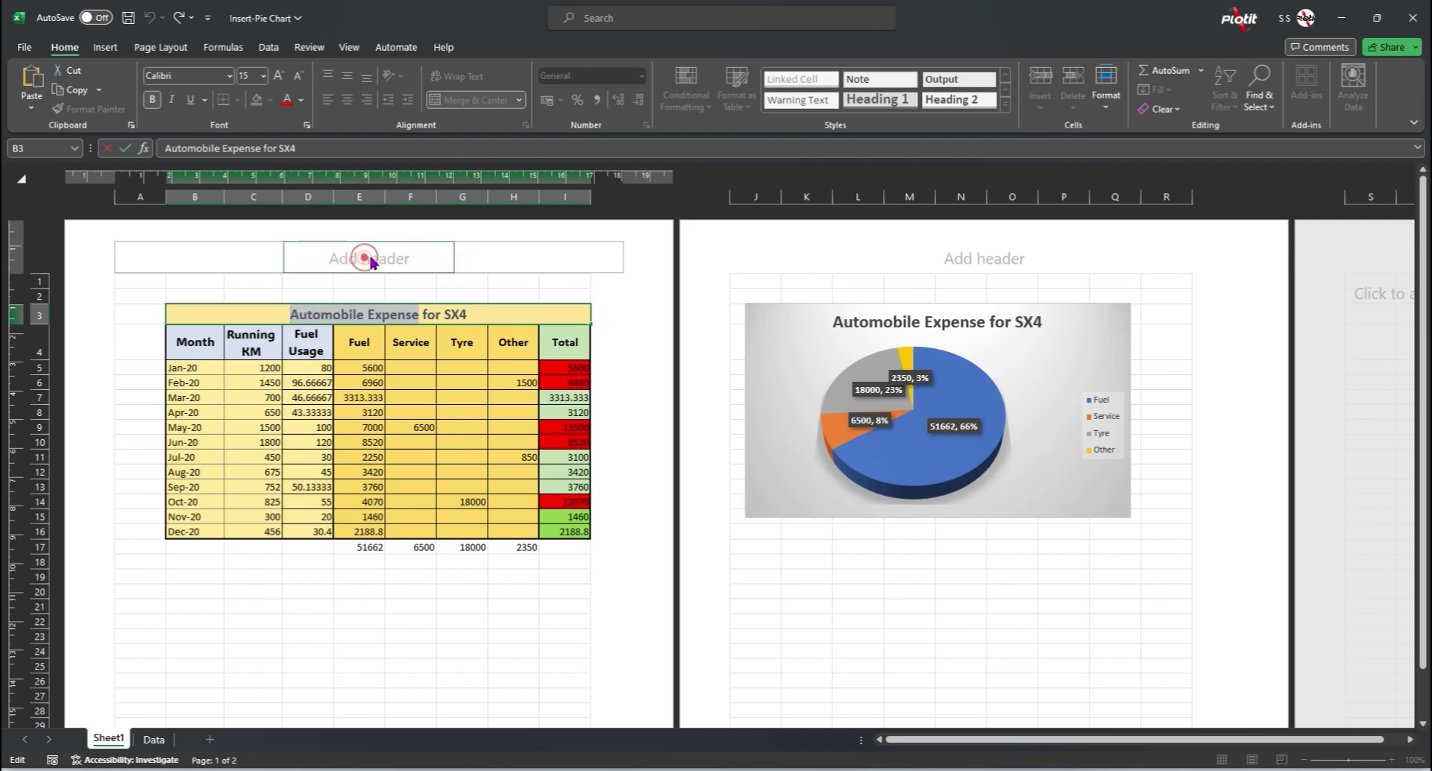
{"action": "left_click", "coordinate": [374, 258]}
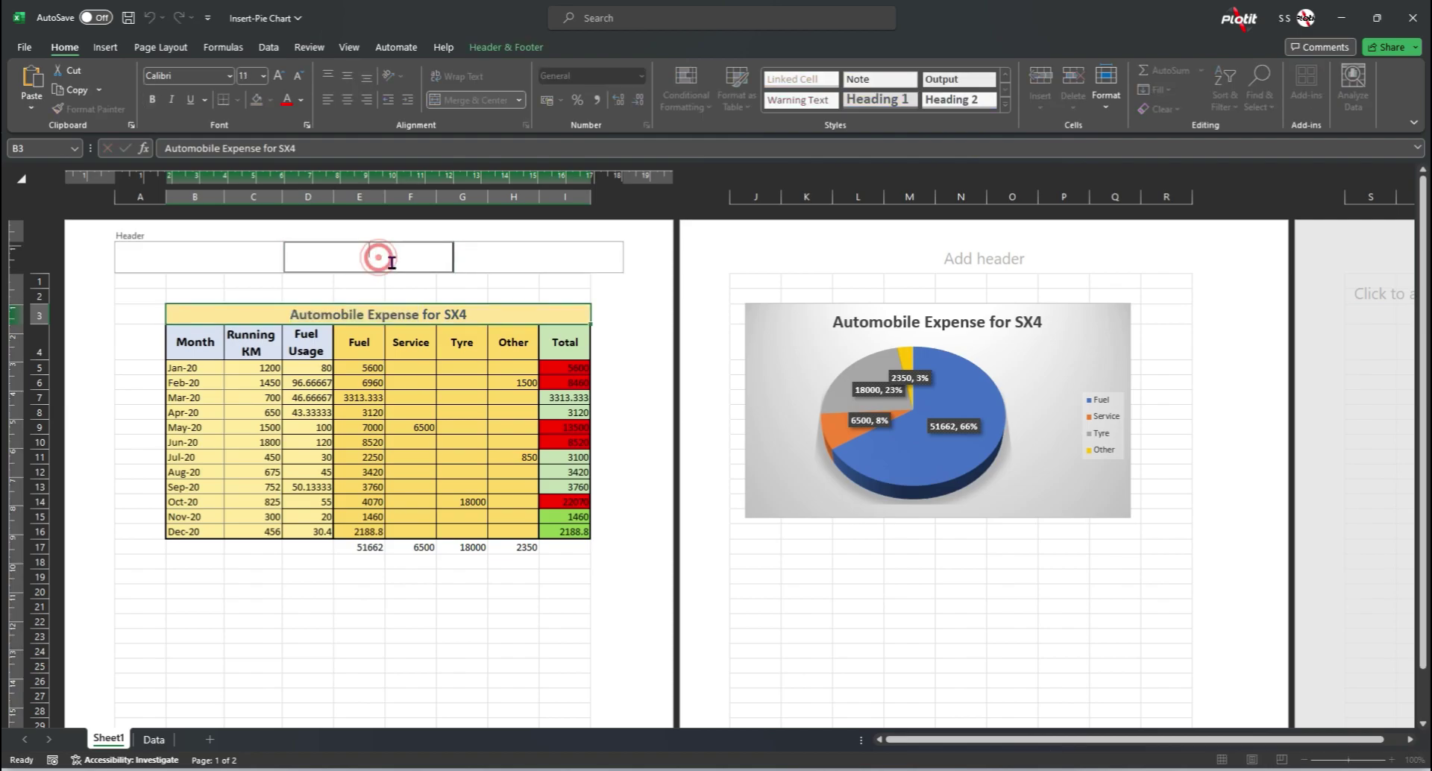
{"action": "key", "text": "ctrl+v"}
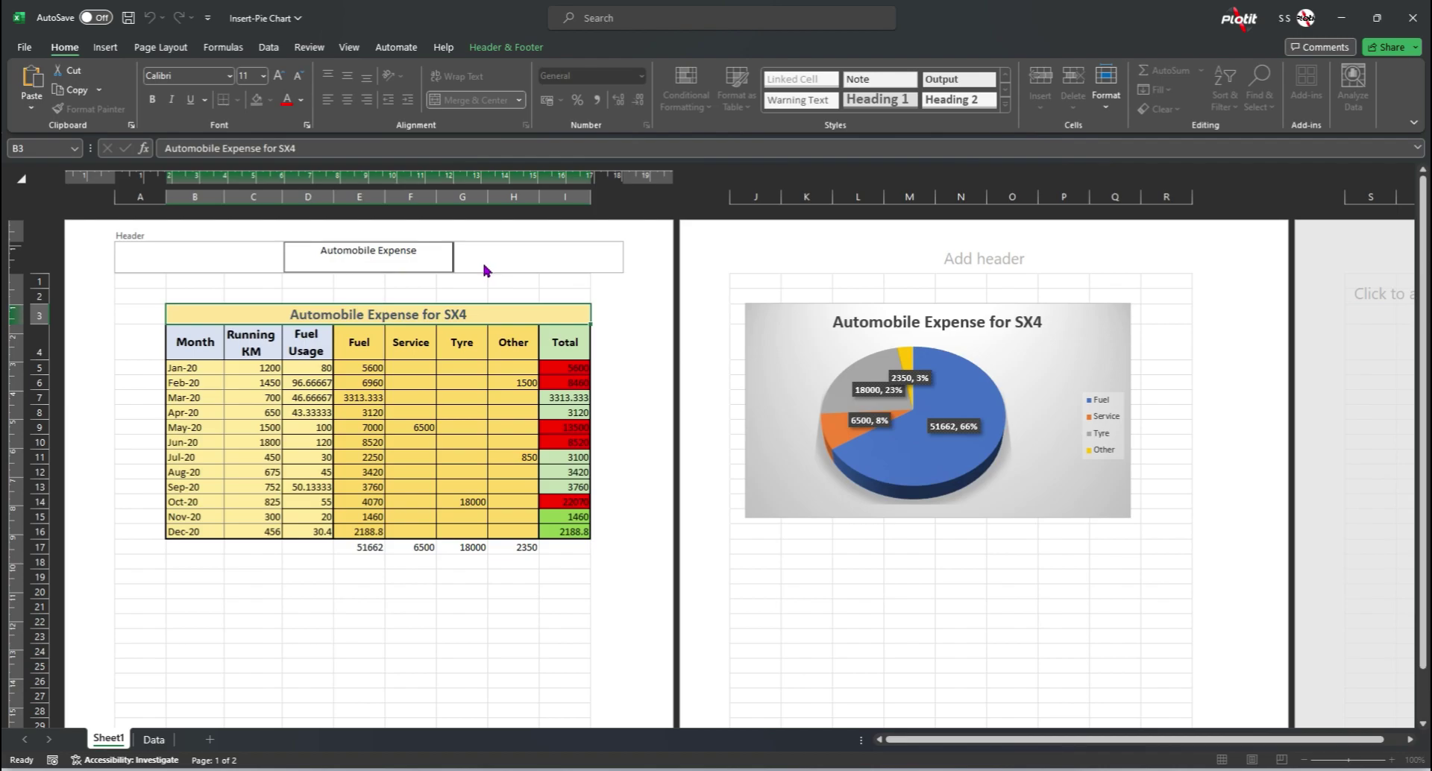
Enter "plotit.org" in the right section of the page header
{"action": "left_click", "coordinate": [543, 259]}
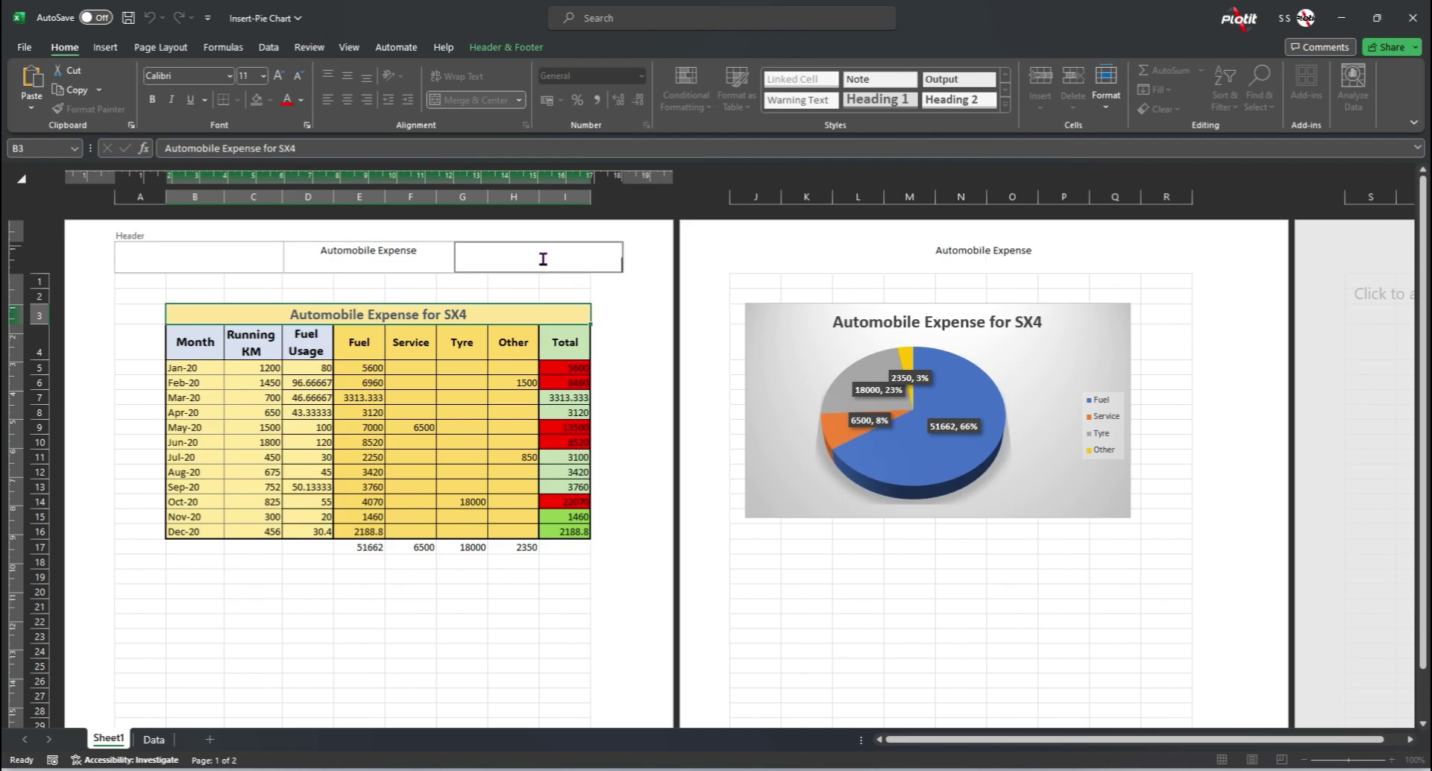
{"action": "type", "text": "plotit.org"}
{"action": "key", "text": "Tab"}
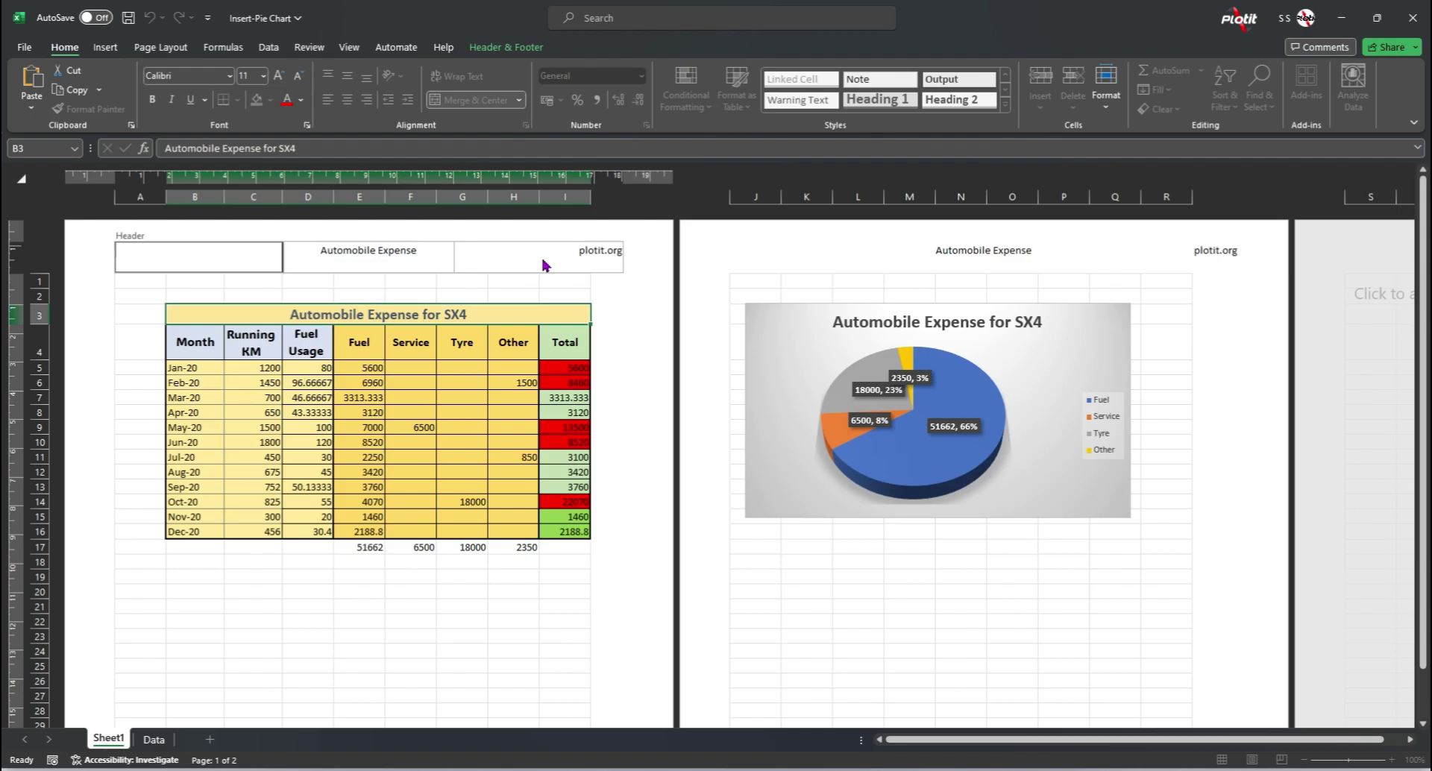
Examine the center and right header sections on both pages
{"action": "left_click", "coordinate": [377, 253]}
{"action": "left_click", "coordinate": [522, 254]}
{"action": "left_click", "coordinate": [393, 255]}
{"action": "left_click", "coordinate": [515, 251]}
{"action": "left_click", "coordinate": [399, 246]}
{"action": "left_click", "coordinate": [966, 252]}
{"action": "left_click", "coordinate": [1173, 252]}
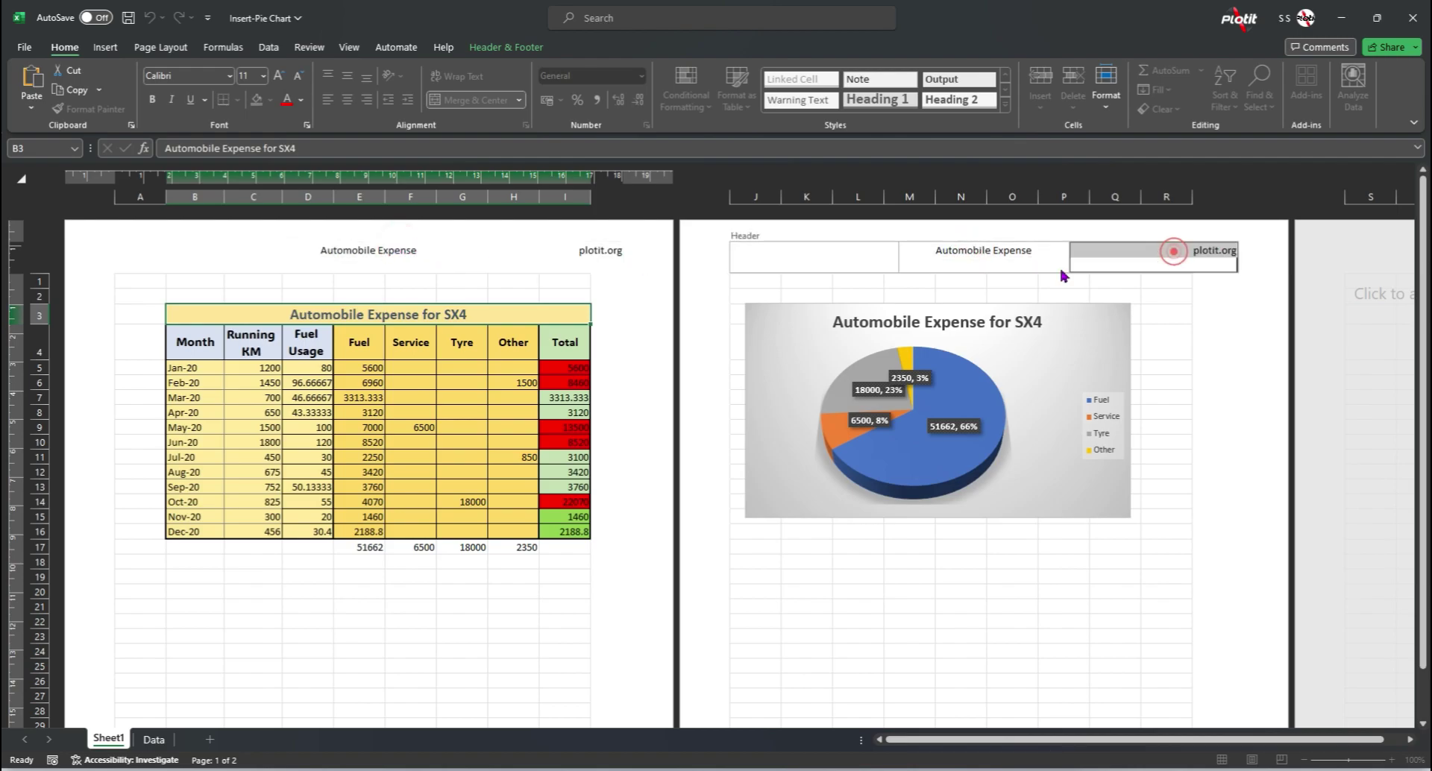
{"action": "left_click", "coordinate": [463, 267]}
{"action": "left_click", "coordinate": [403, 265]}
{"action": "left_click", "coordinate": [553, 263]}
{"action": "left_click", "coordinate": [392, 252]}
{"action": "left_click", "coordinate": [580, 263]}
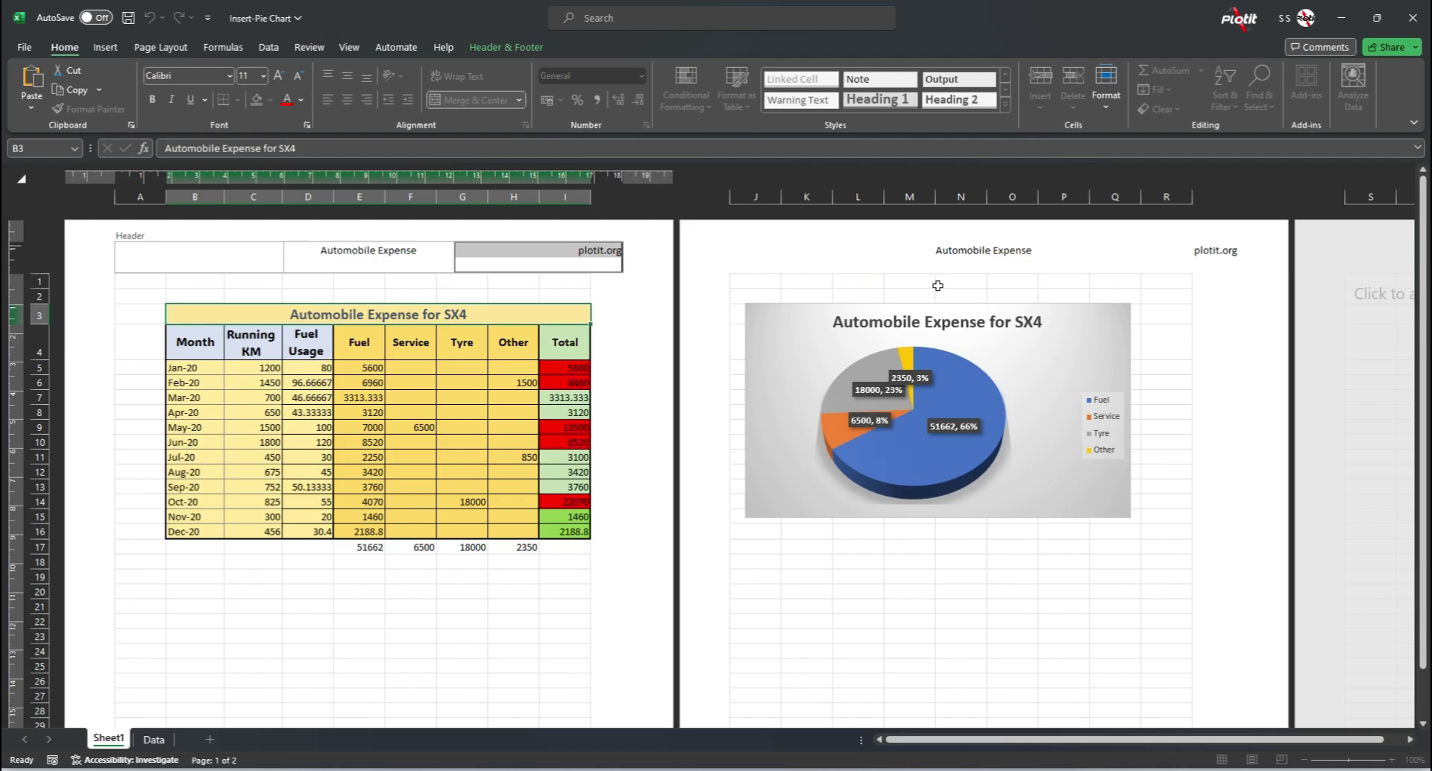
Insert the automatic page number in the center section of the footer and check it on the second page
{"action": "left_click", "coordinate": [639, 308]}
{"action": "scroll", "coordinate": [808, 278], "scroll_direction": "down", "scroll_amount": 3, "text": "ctrl"}
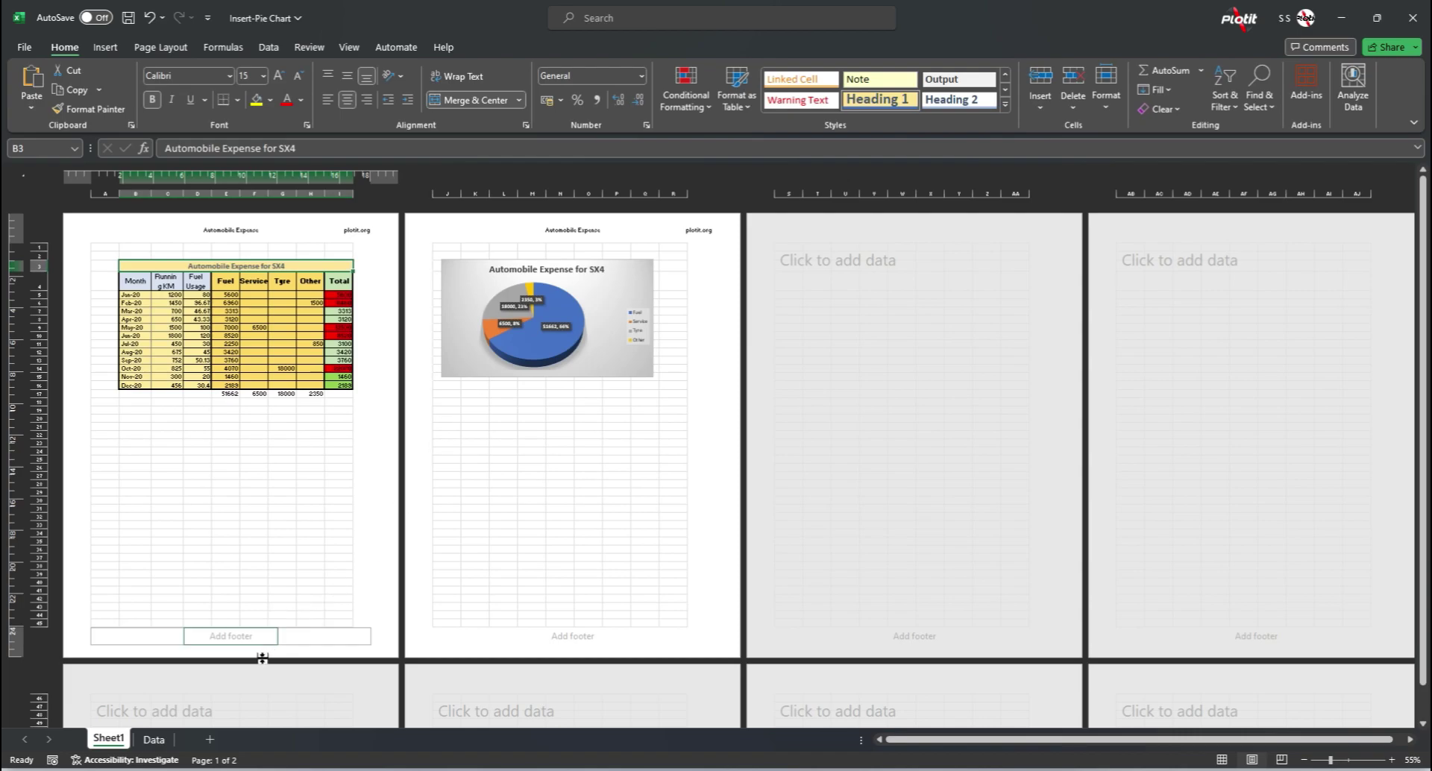
{"action": "scroll", "coordinate": [205, 643], "scroll_direction": "up", "scroll_amount": 4, "text": "ctrl"}
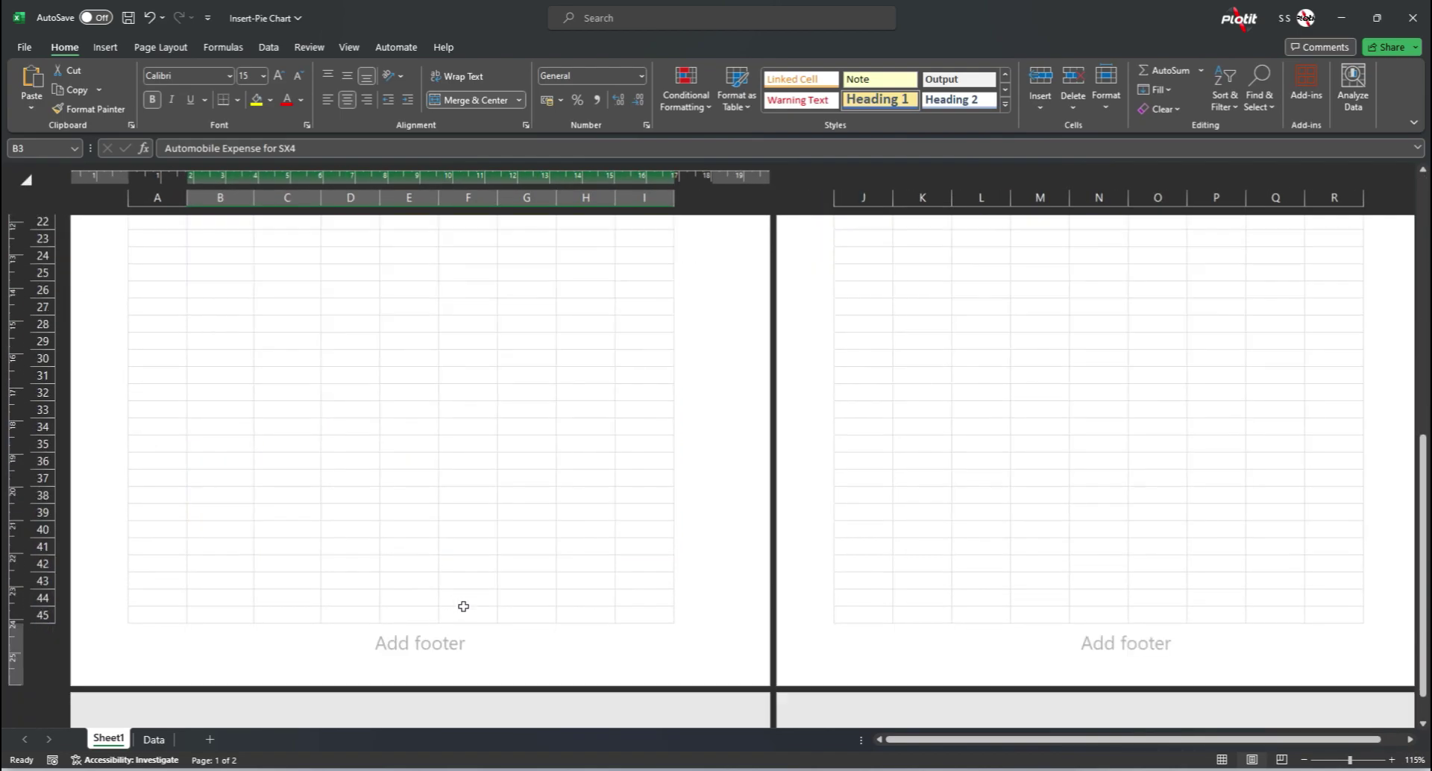
{"action": "left_click", "coordinate": [406, 639]}
{"action": "left_click", "coordinate": [611, 642]}
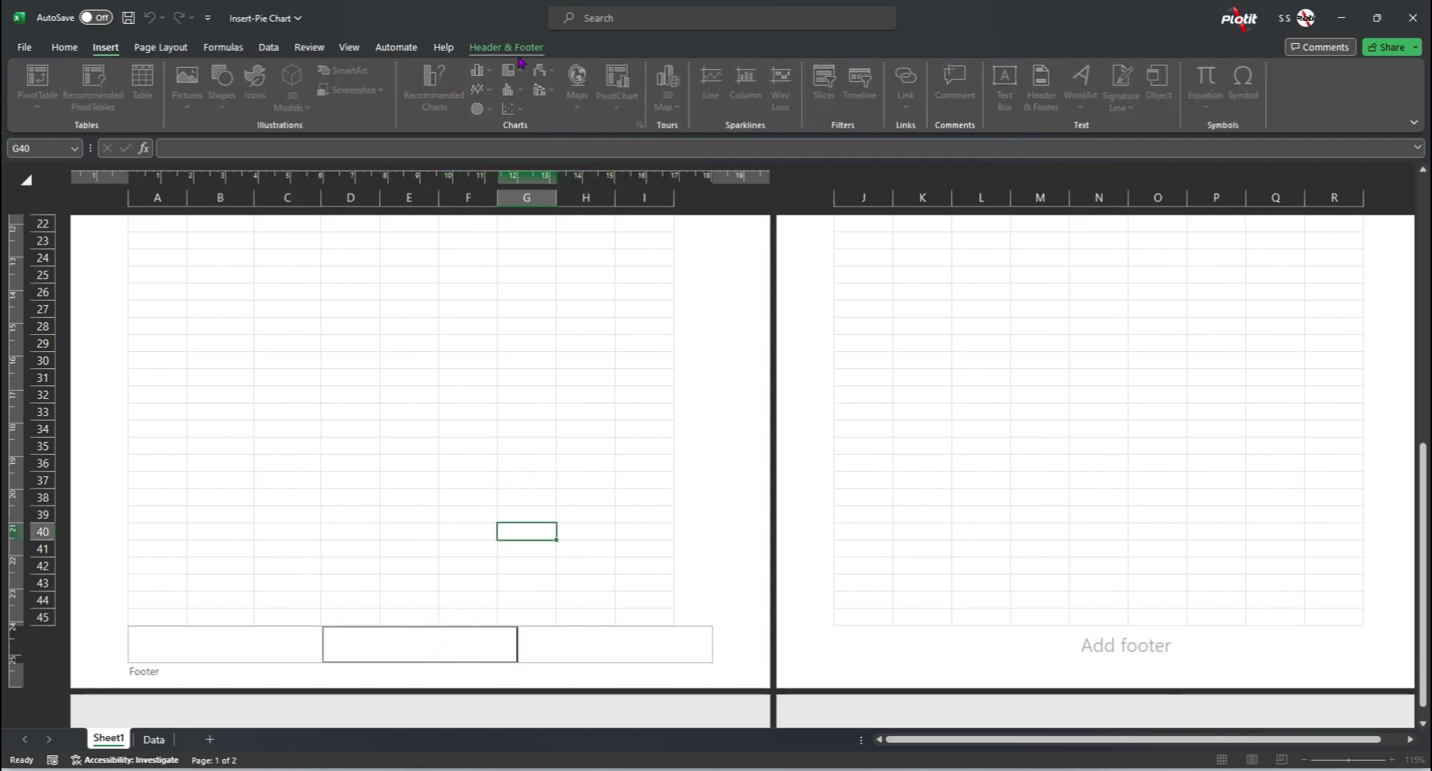
{"action": "left_click", "coordinate": [521, 49]}
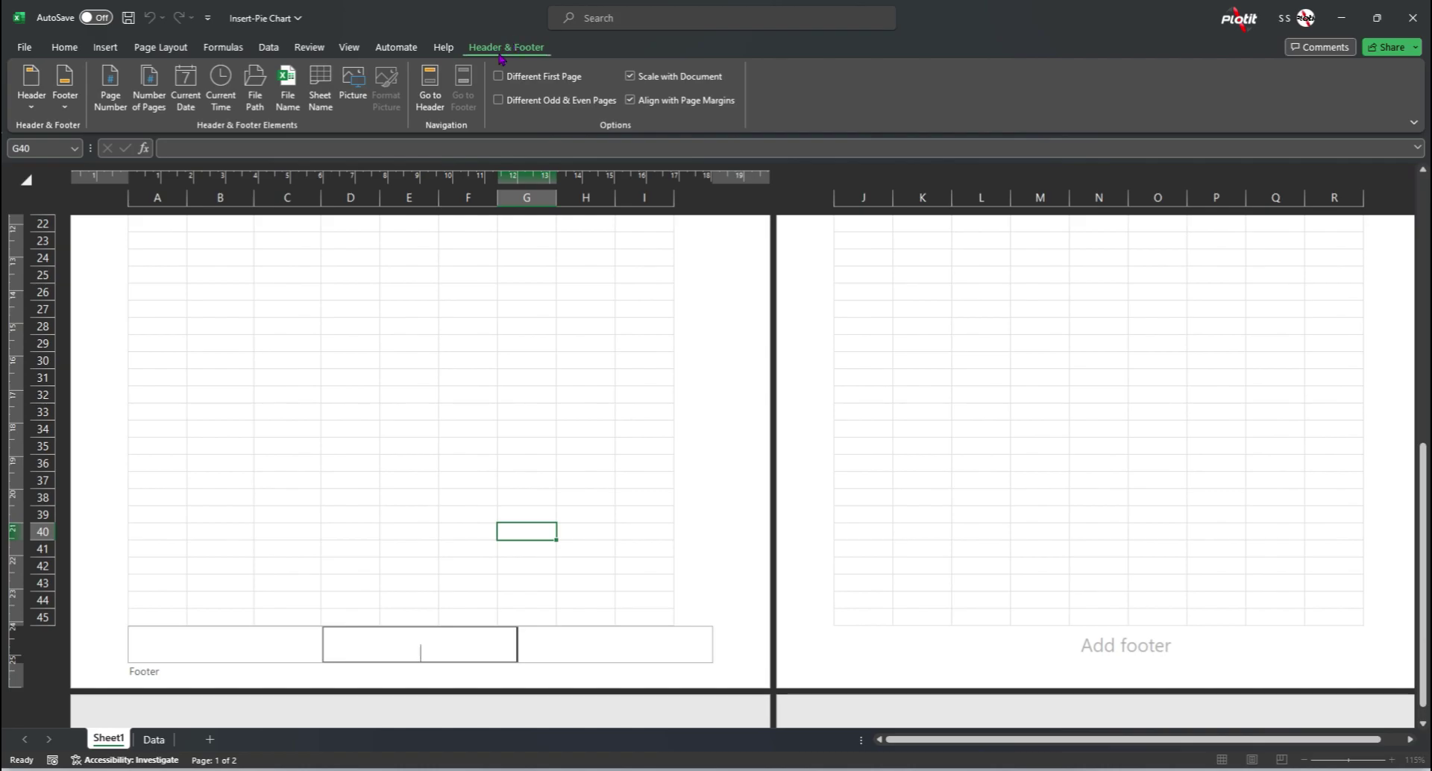
{"action": "left_click", "coordinate": [117, 106]}
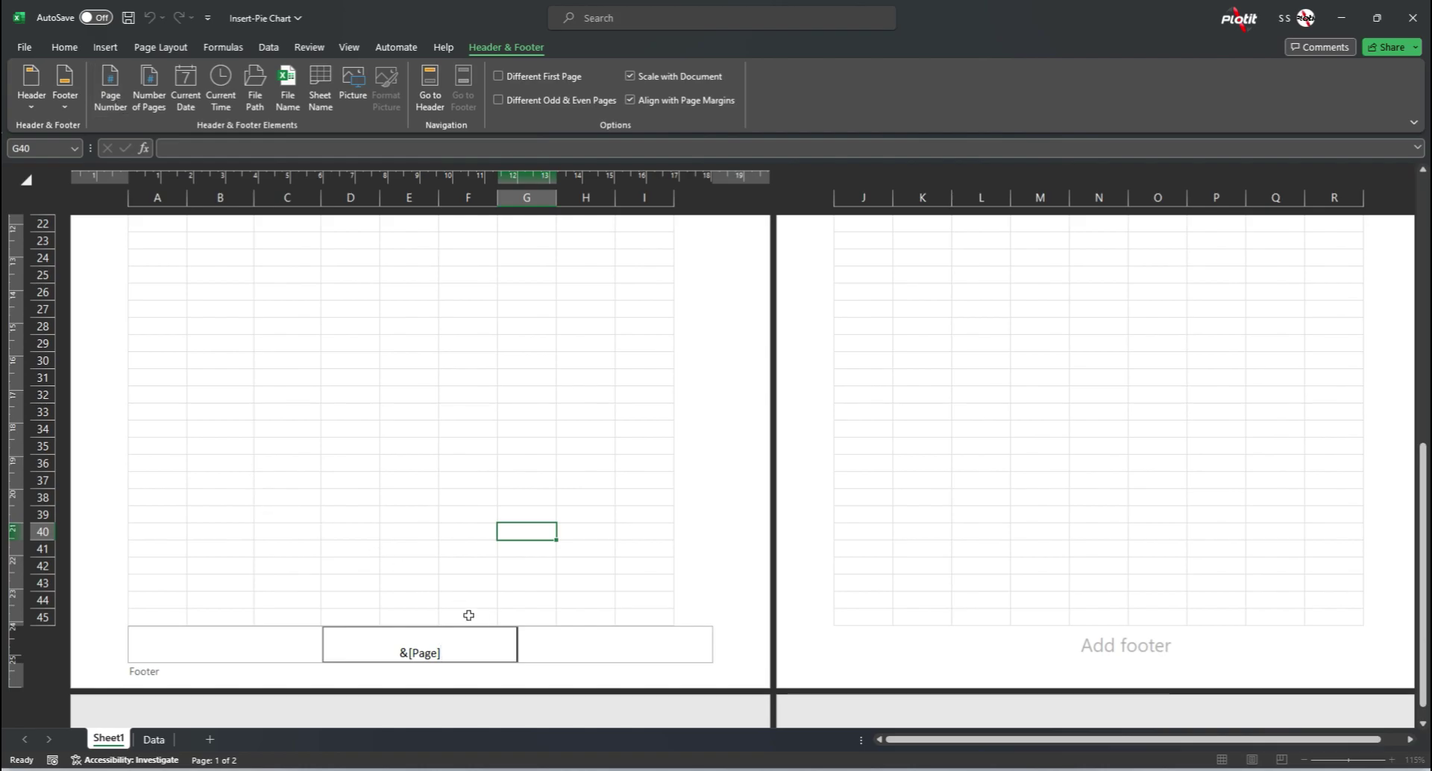
{"action": "left_click", "coordinate": [398, 563]}
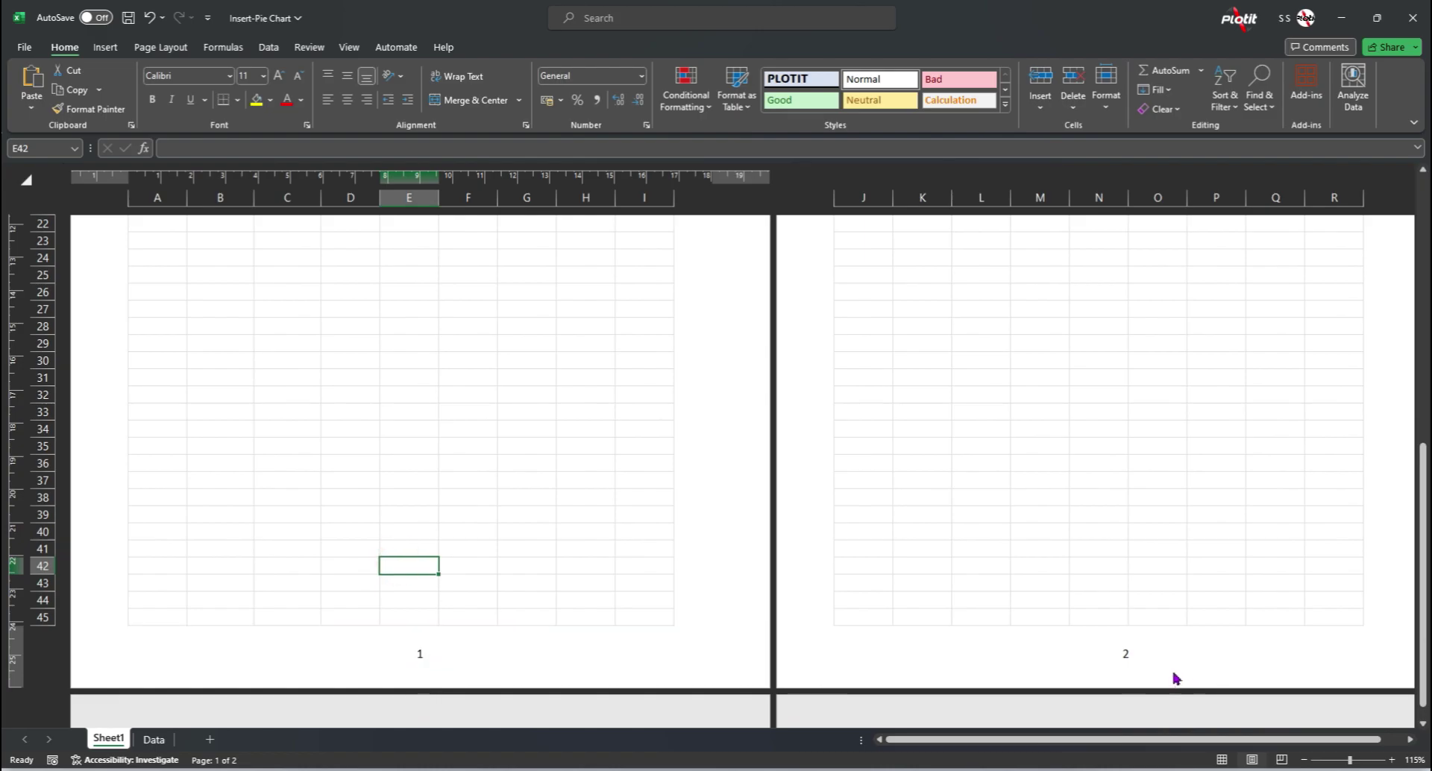
{"action": "left_click", "coordinate": [1149, 654]}
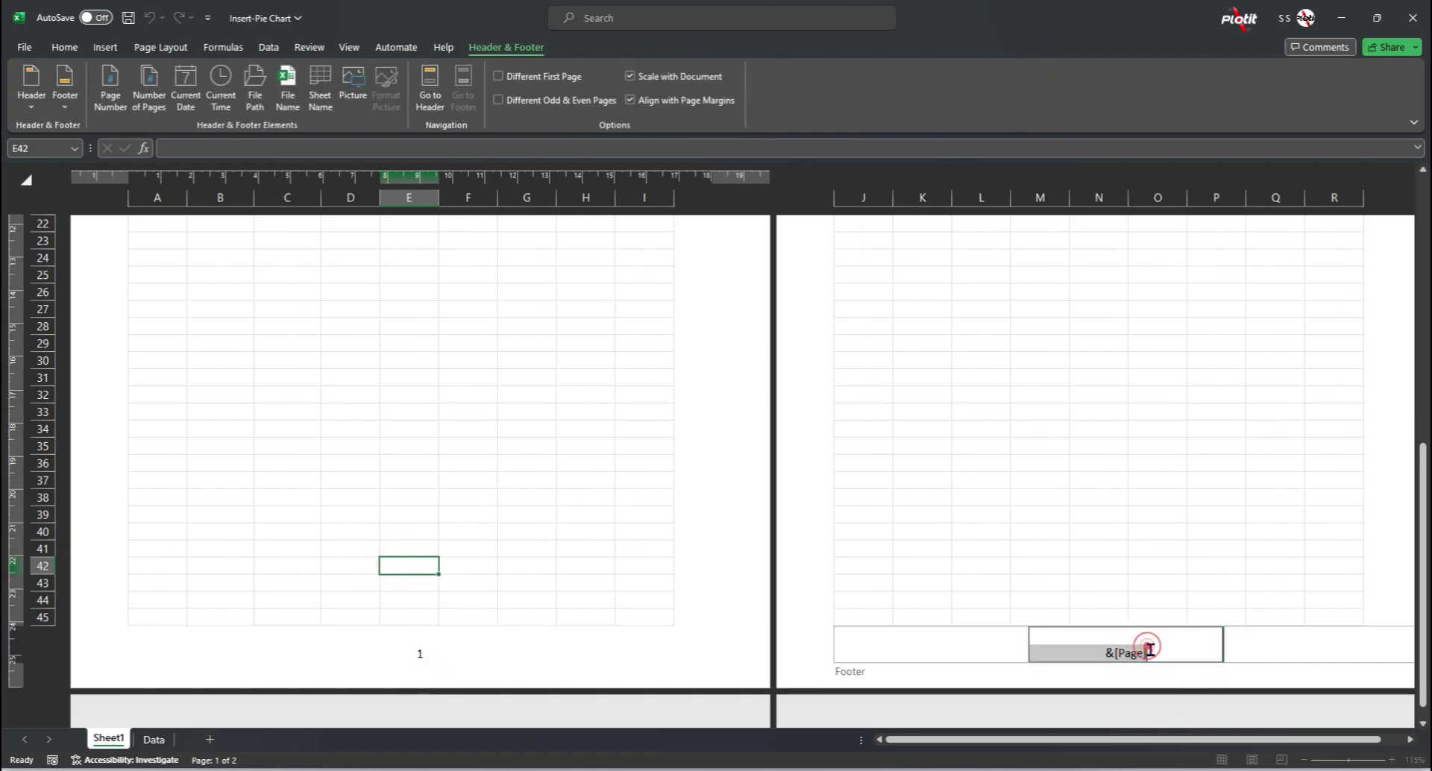
{"action": "left_click", "coordinate": [1074, 581]}
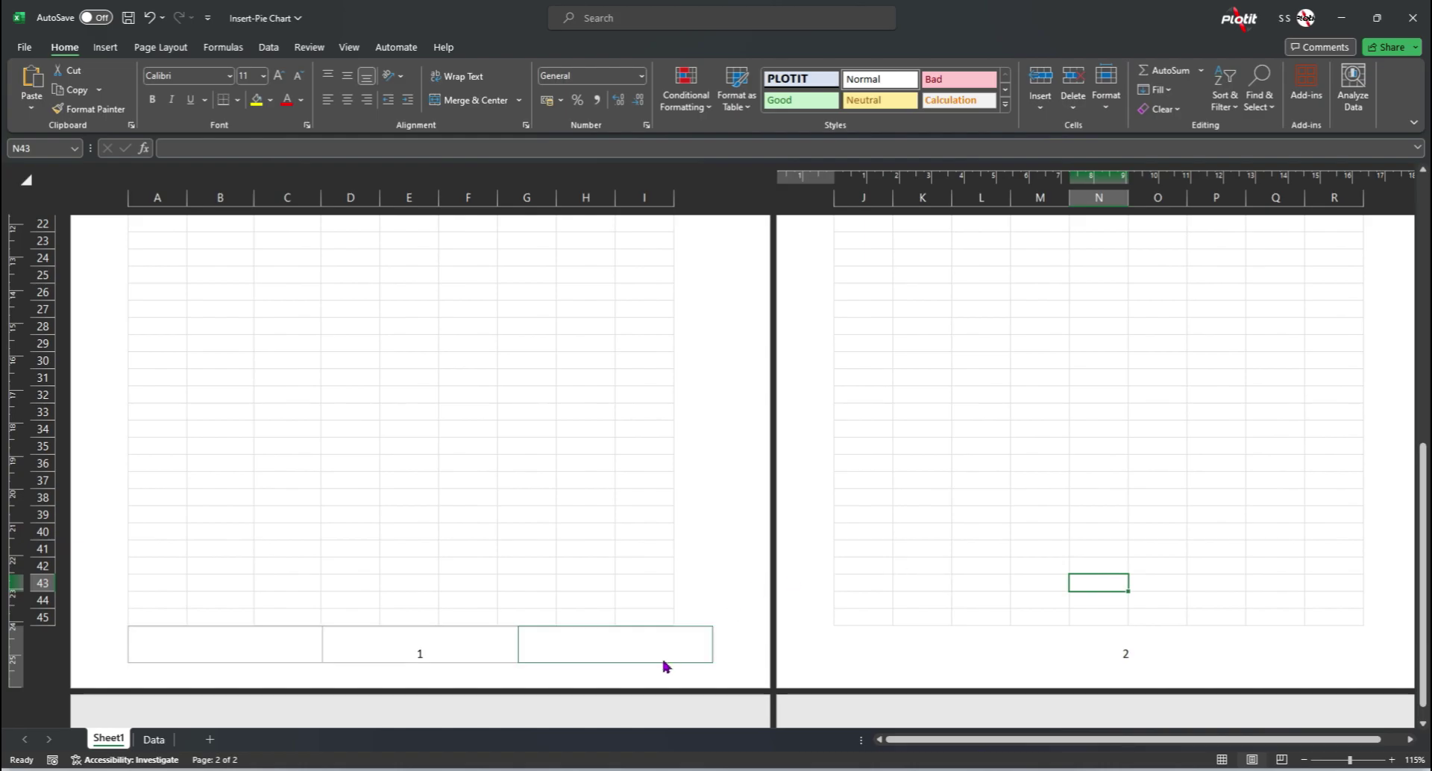
{"action": "left_click", "coordinate": [643, 646]}
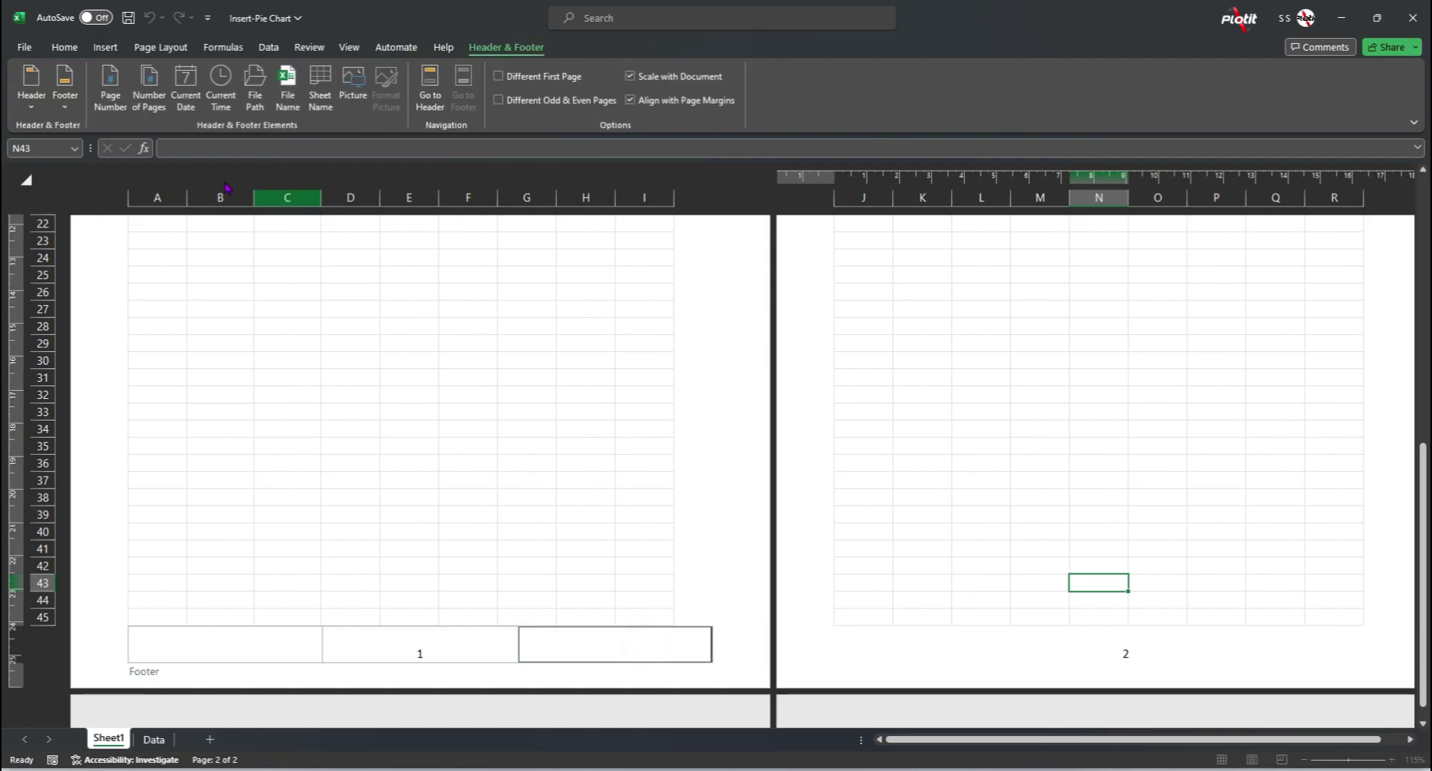
{"action": "left_click", "coordinate": [353, 88]}
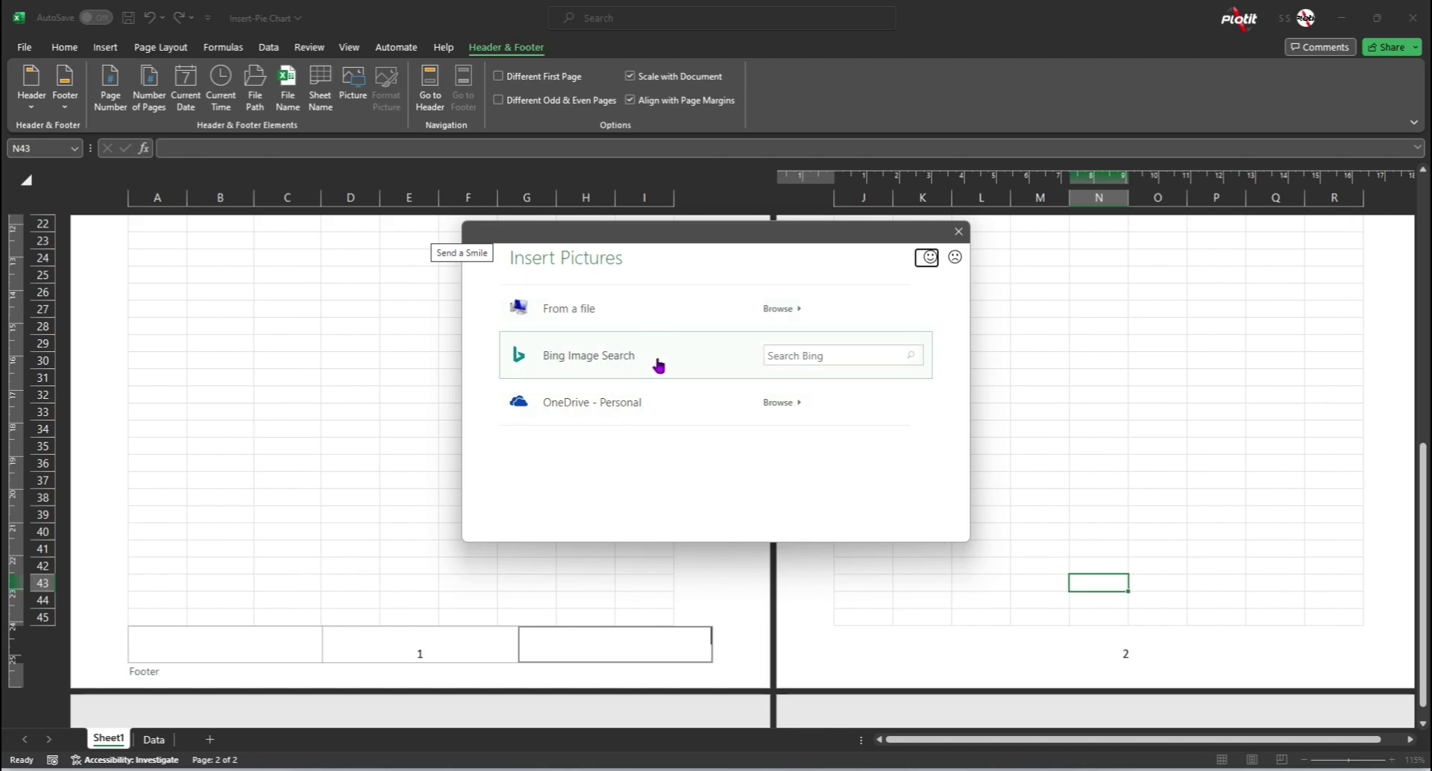
{"action": "left_click", "coordinate": [959, 231]}
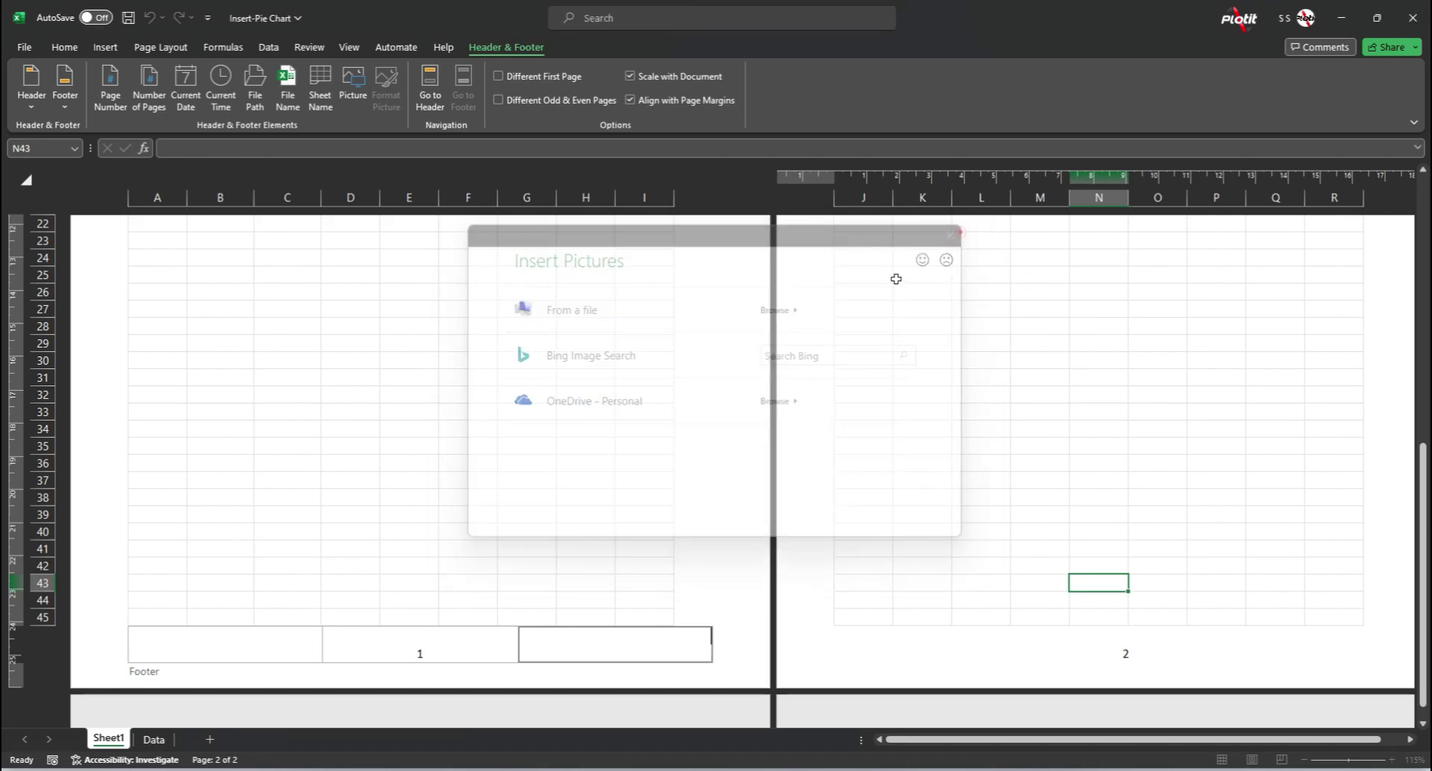
Leave the footer and preview the printout with its new header and page number
{"action": "left_click", "coordinate": [631, 424]}
{"action": "scroll", "coordinate": [632, 423], "scroll_direction": "up", "scroll_amount": 7}
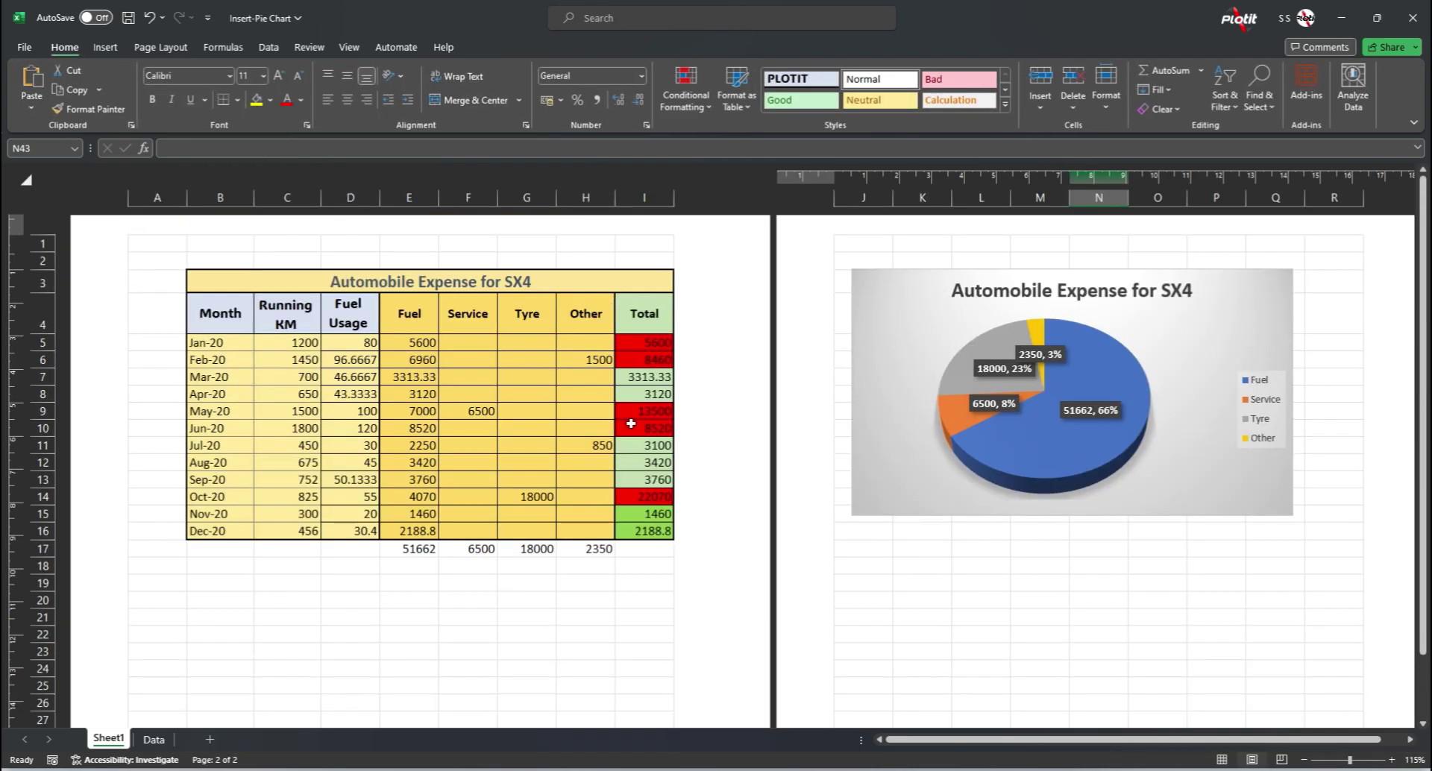
{"action": "key", "text": "ctrl+p"}
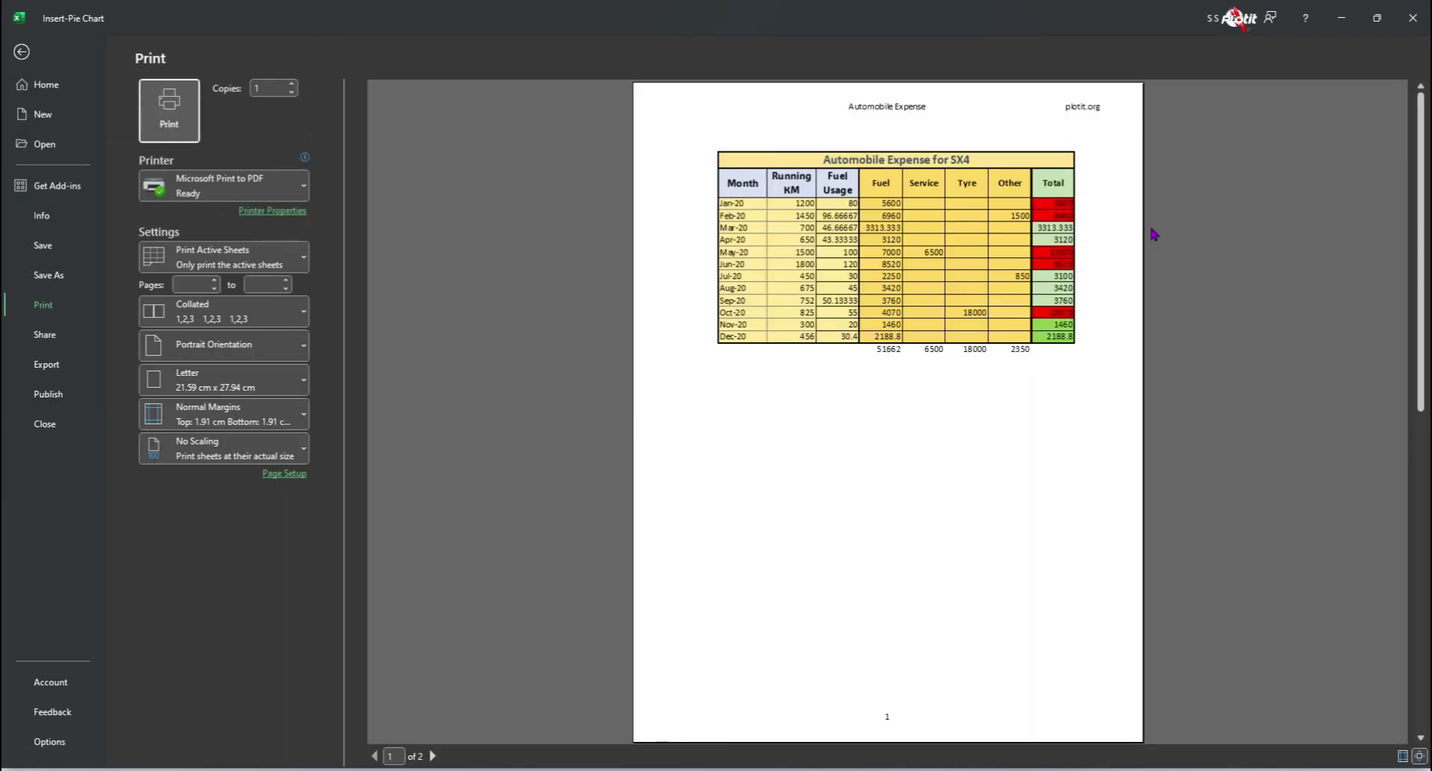
Check the header and footer page number on both pages of the print preview and return to the sheet
{"action": "left_click_drag", "start_coordinate": [972, 142], "coordinate": [917, 115]}
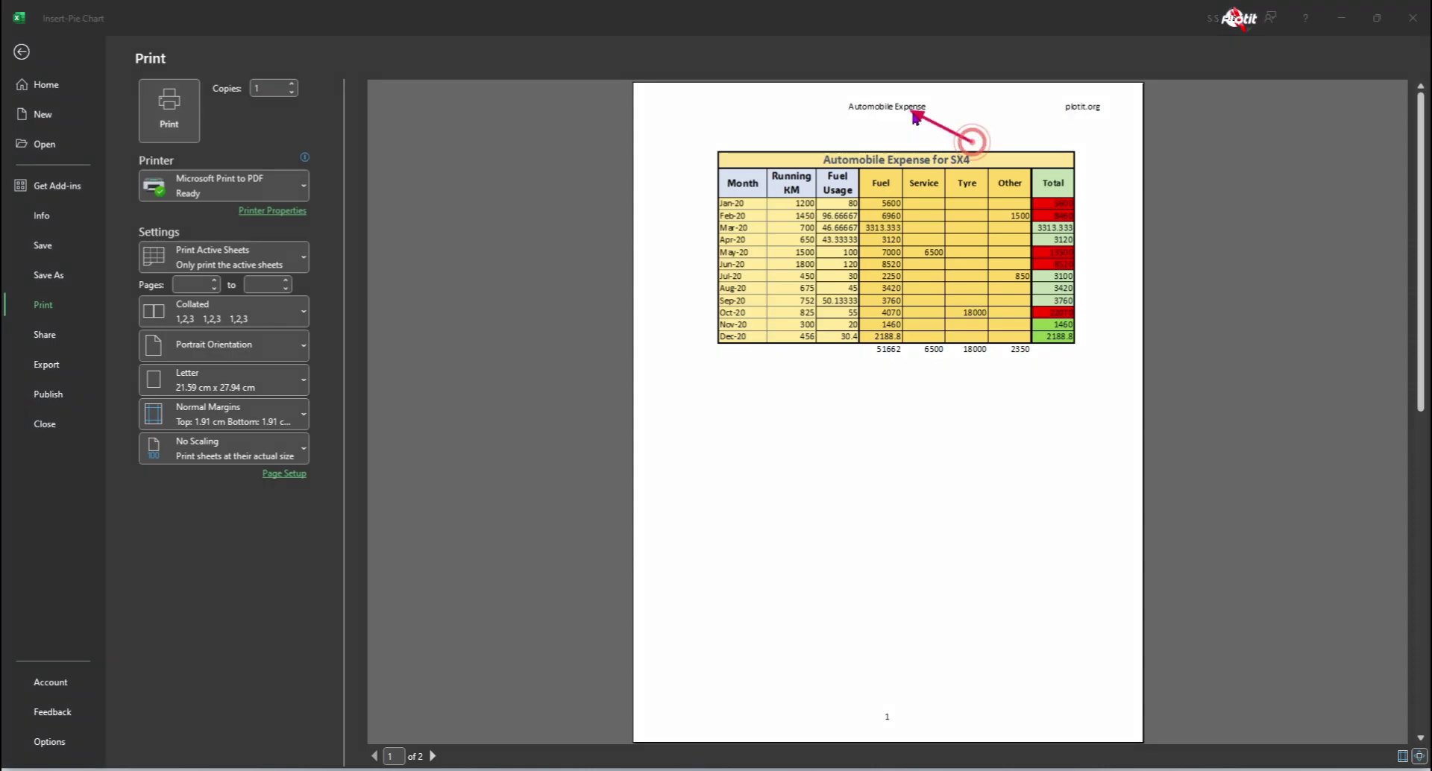
{"action": "left_click_drag", "start_coordinate": [1029, 132], "coordinate": [1072, 118]}
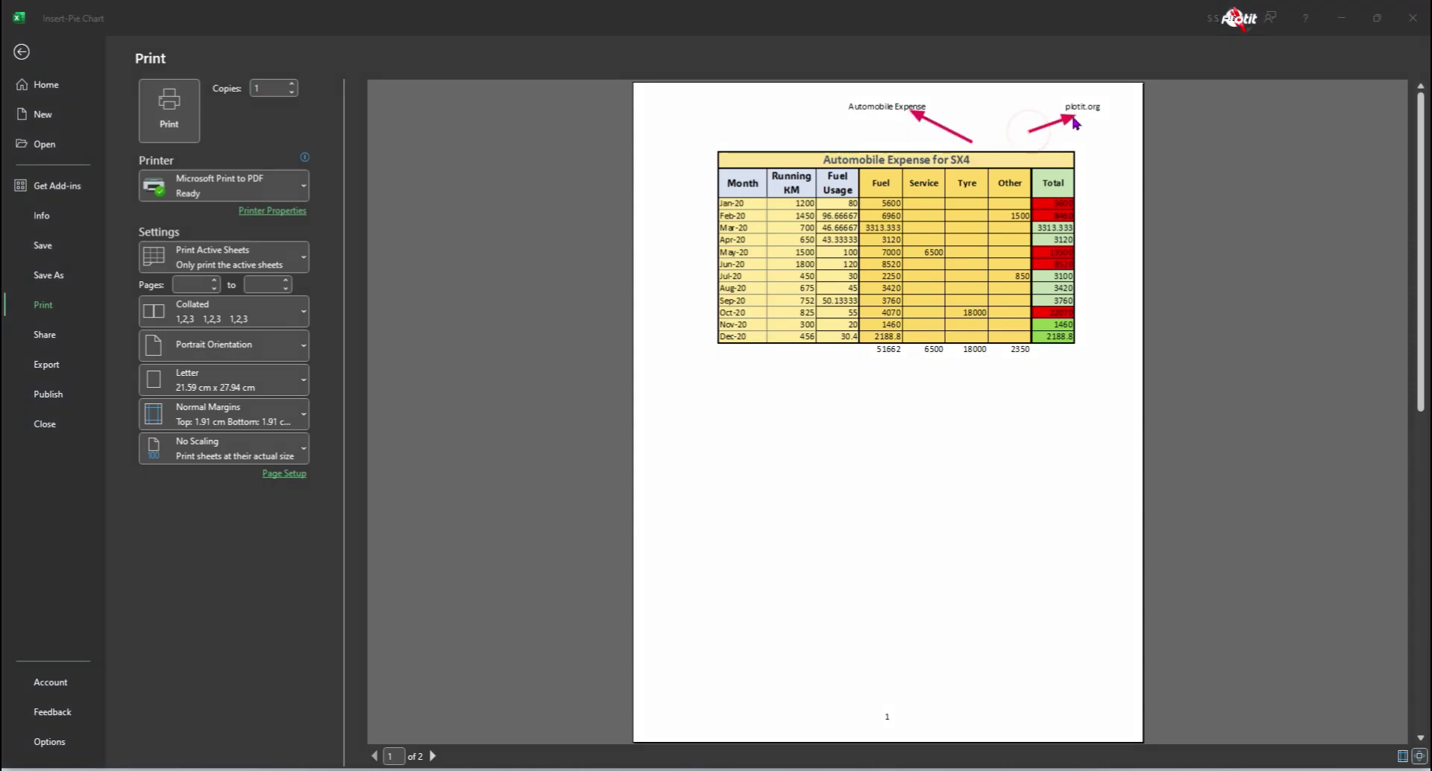
{"action": "left_click_drag", "start_coordinate": [895, 656], "coordinate": [895, 714]}
{"action": "left_click", "coordinate": [432, 756]}
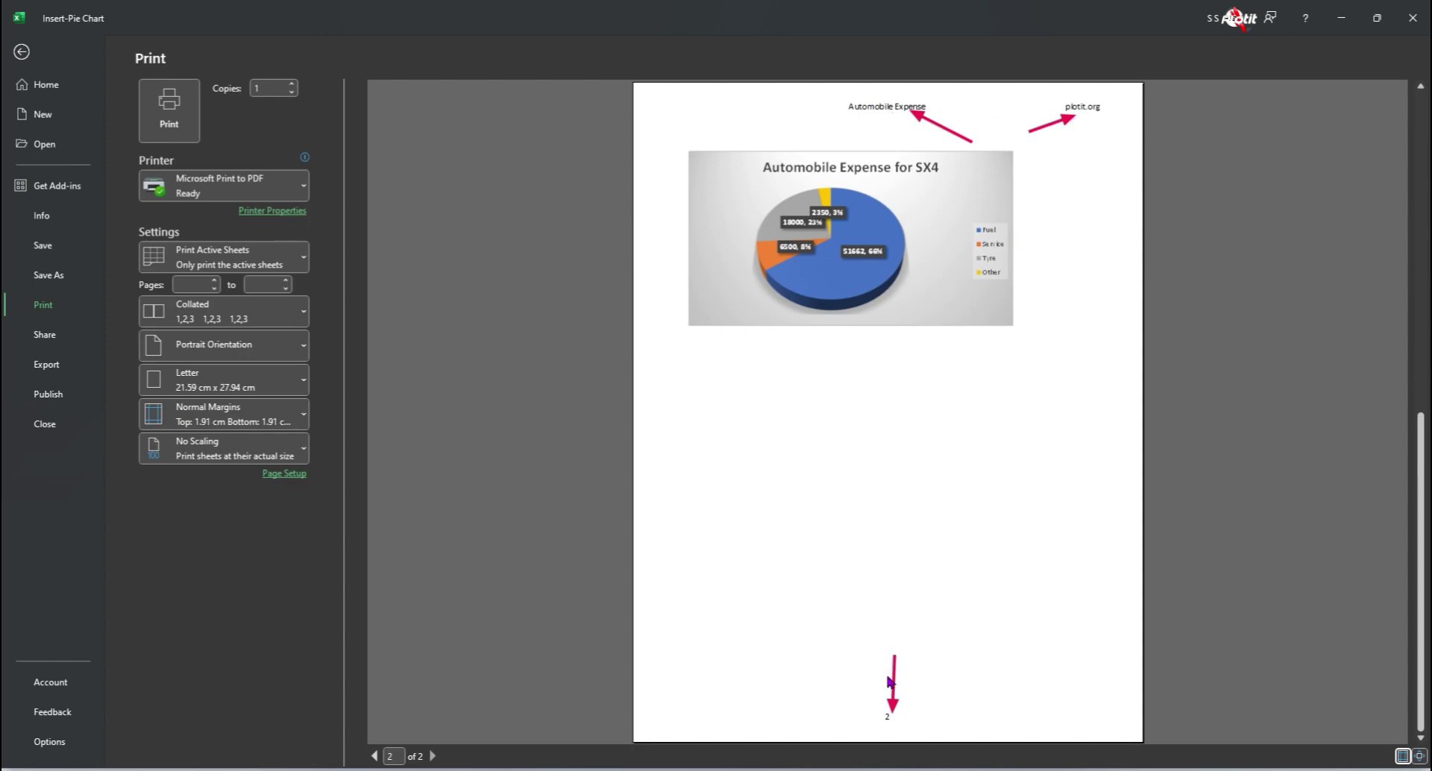
{"action": "key", "text": "Escape"}
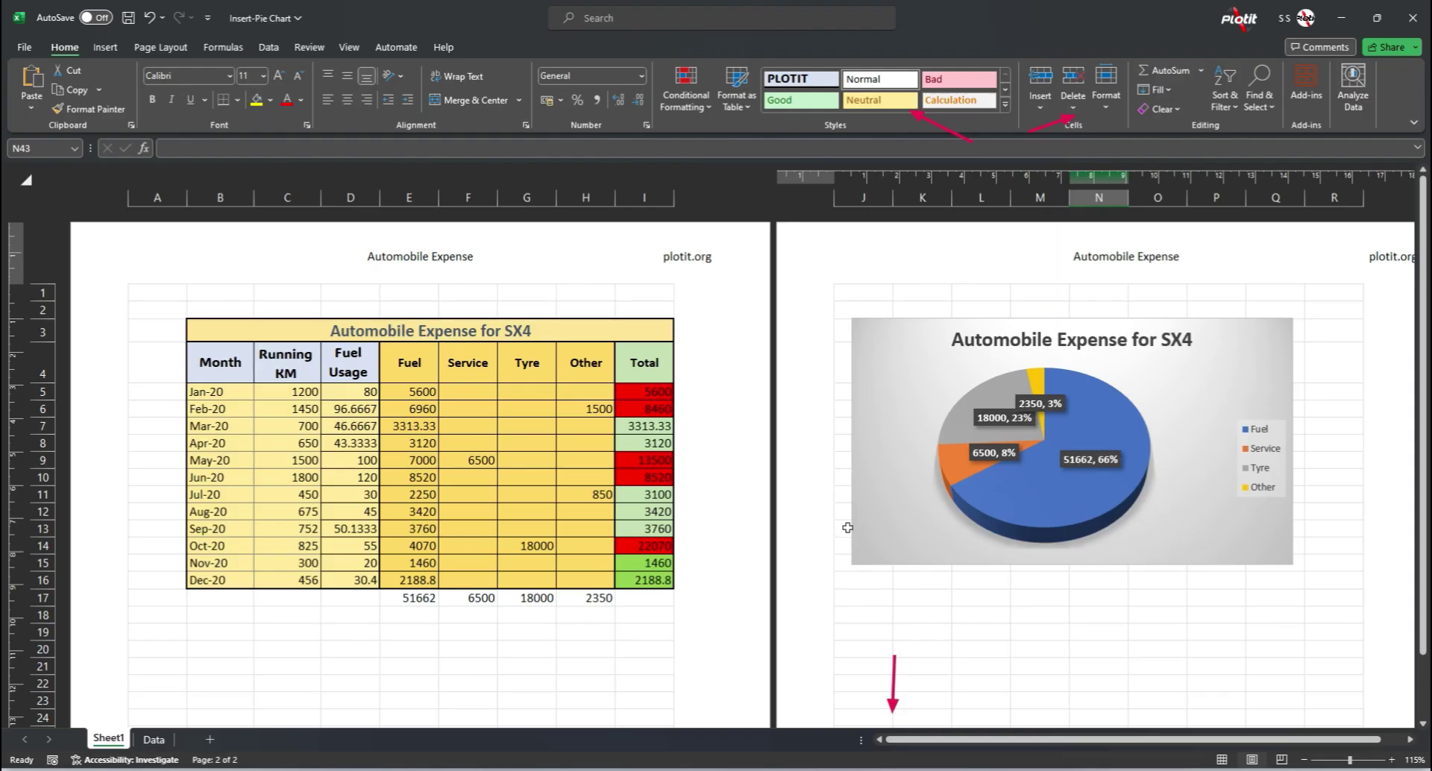
Select cell M19 and compare the sheet in Normal and Page Layout views, finishing in Page Layout view
{"action": "left_click", "coordinate": [1047, 633]}
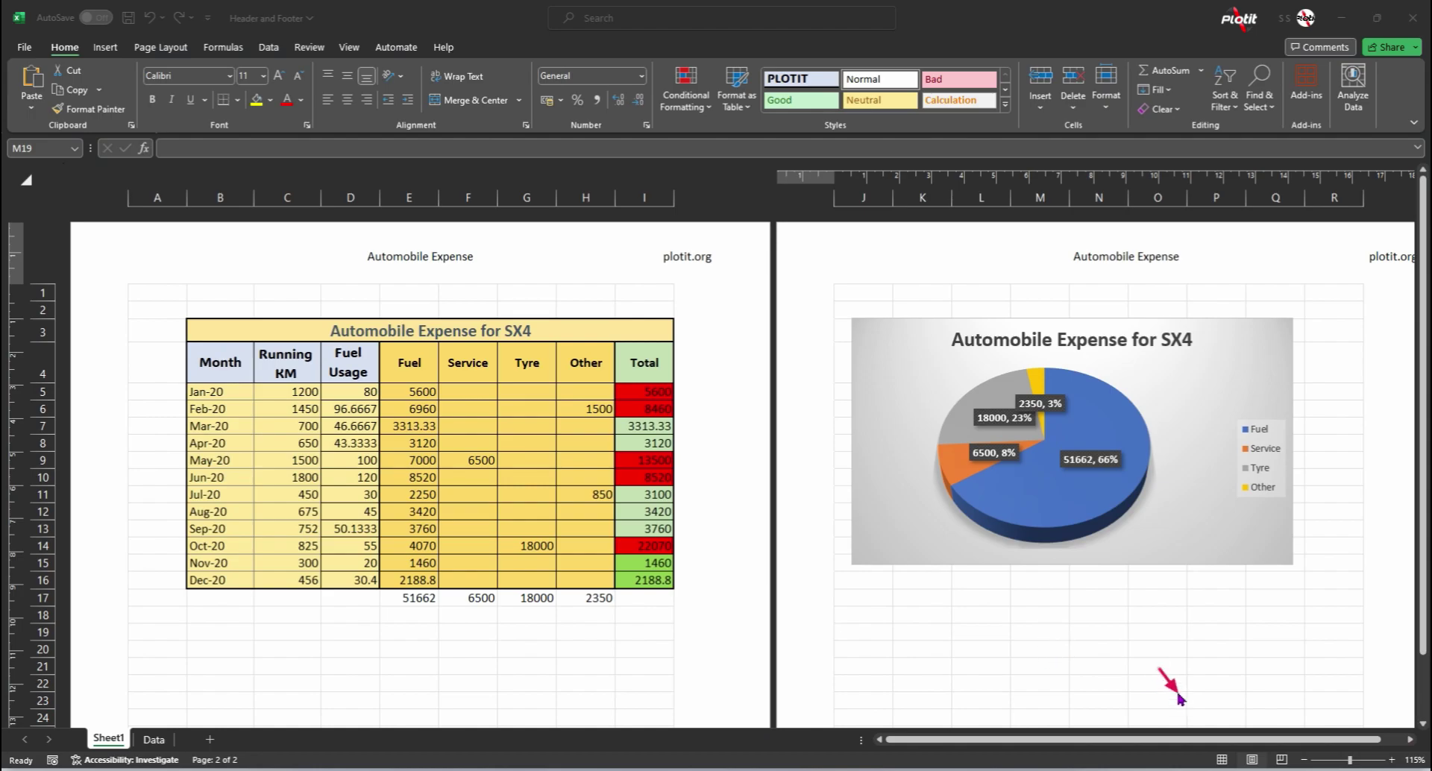
{"action": "left_click", "coordinate": [1222, 760]}
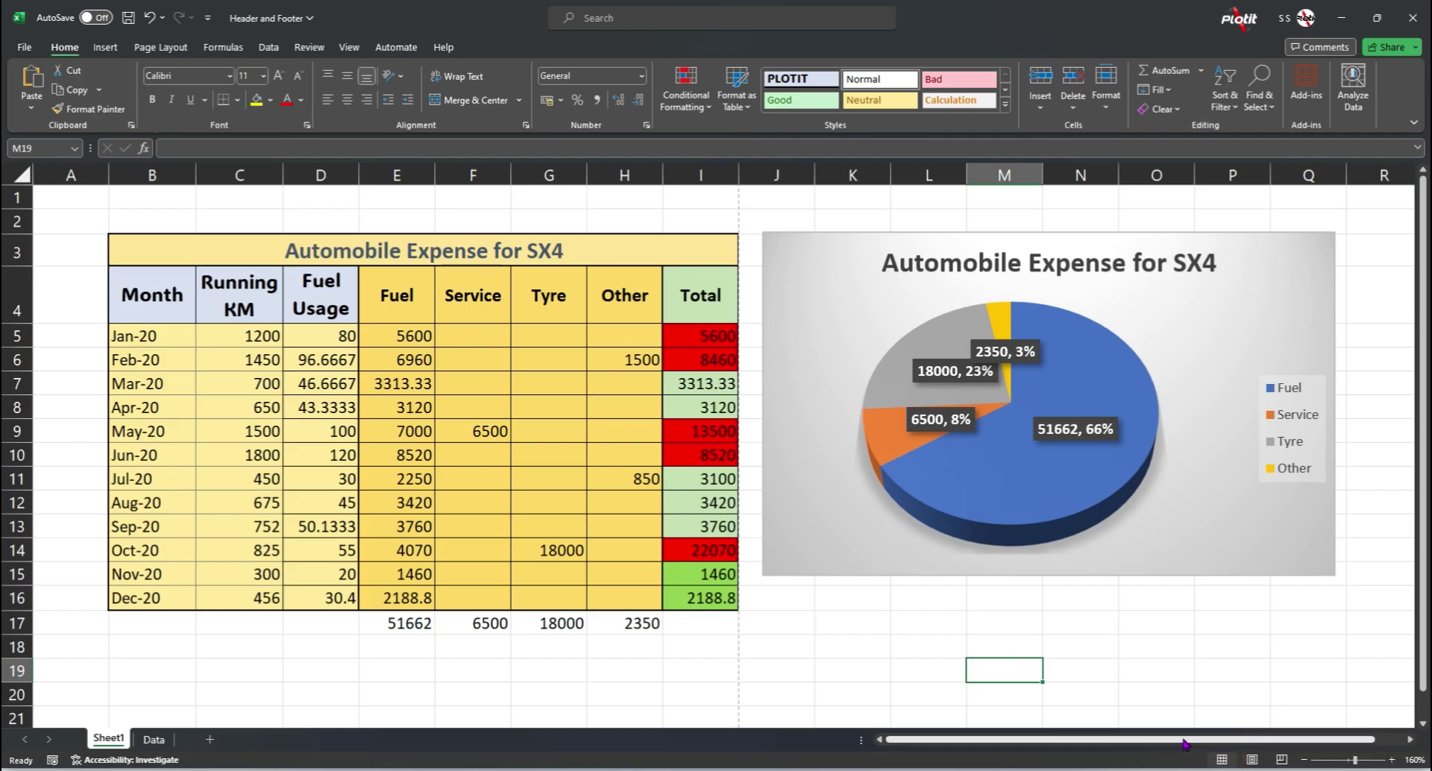
{"action": "left_click", "coordinate": [1253, 761]}
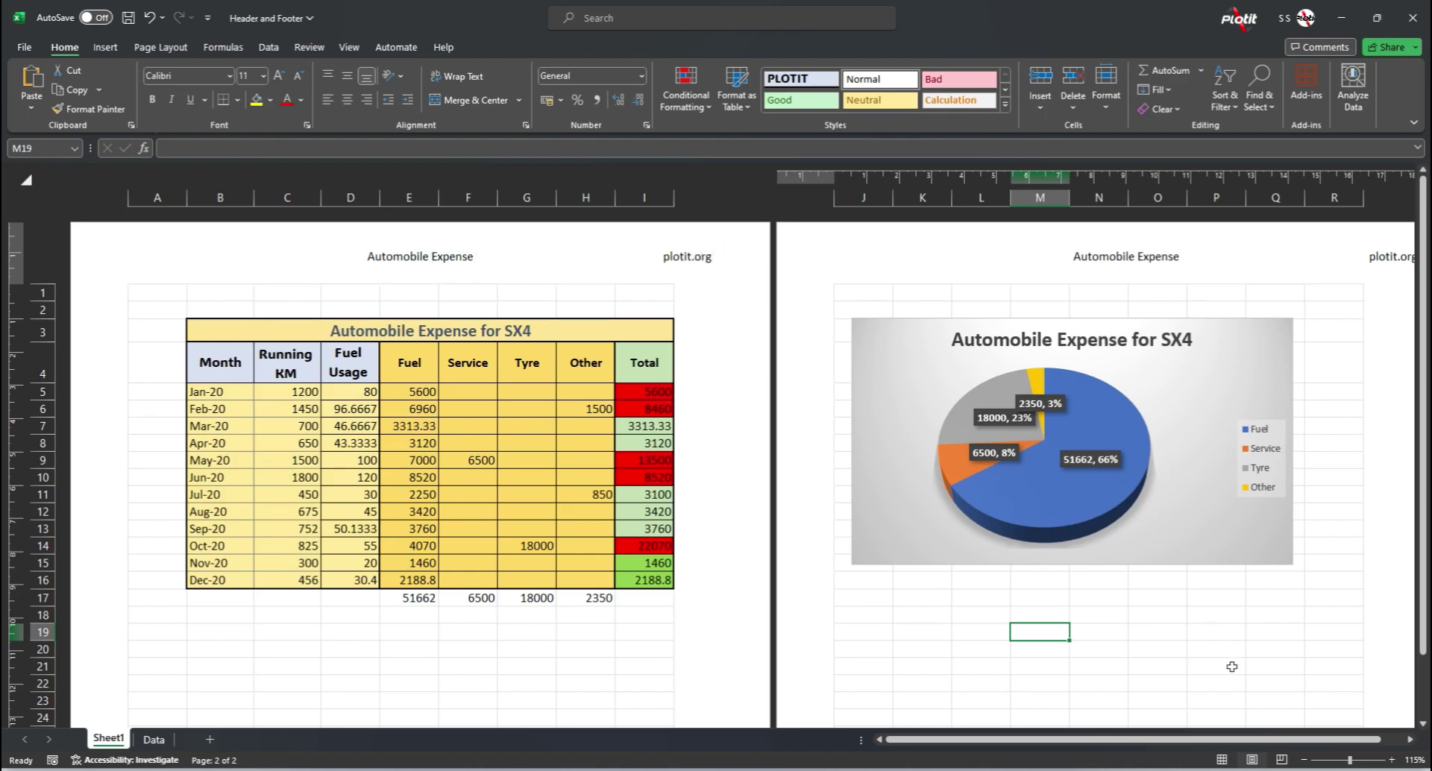
{"action": "left_click", "coordinate": [1222, 760]}
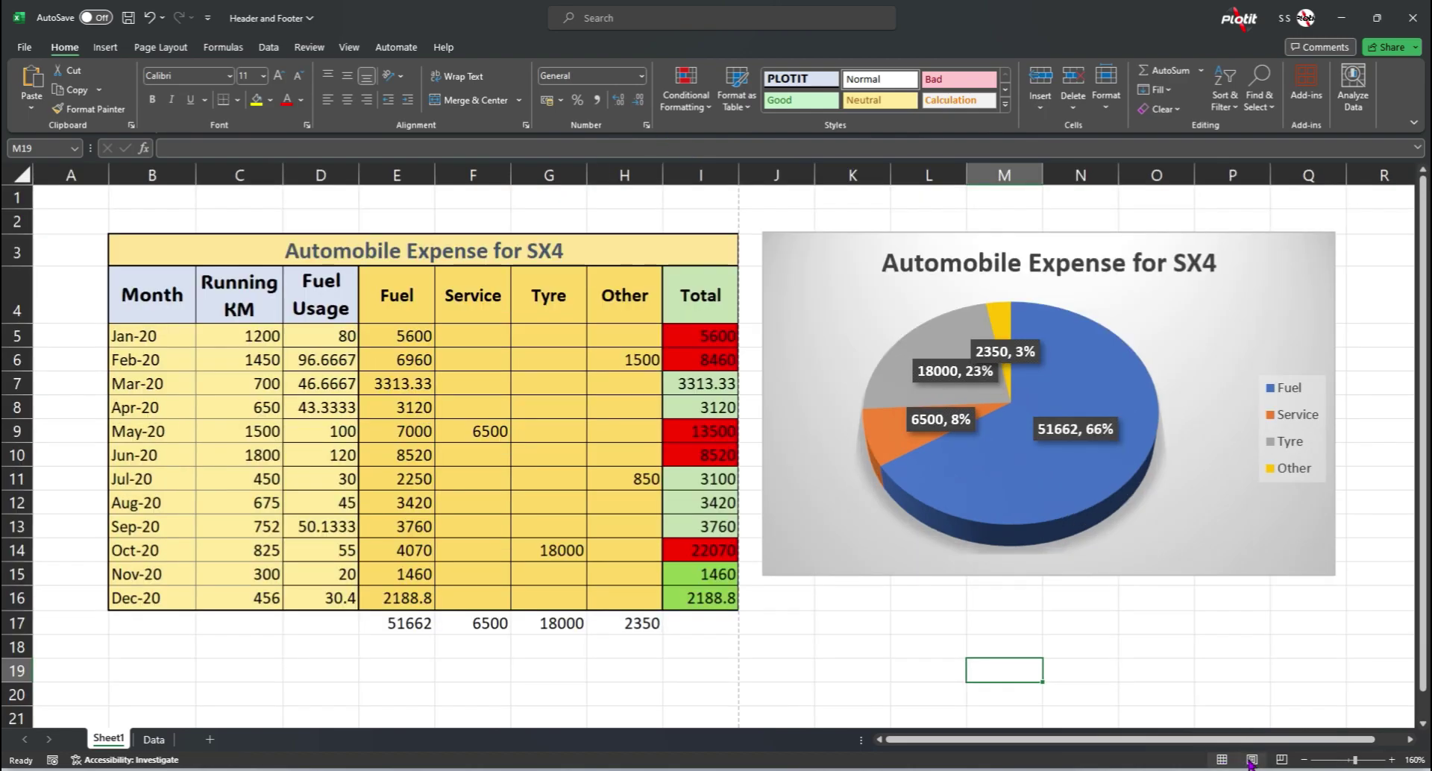
{"action": "left_click", "coordinate": [1251, 760]}
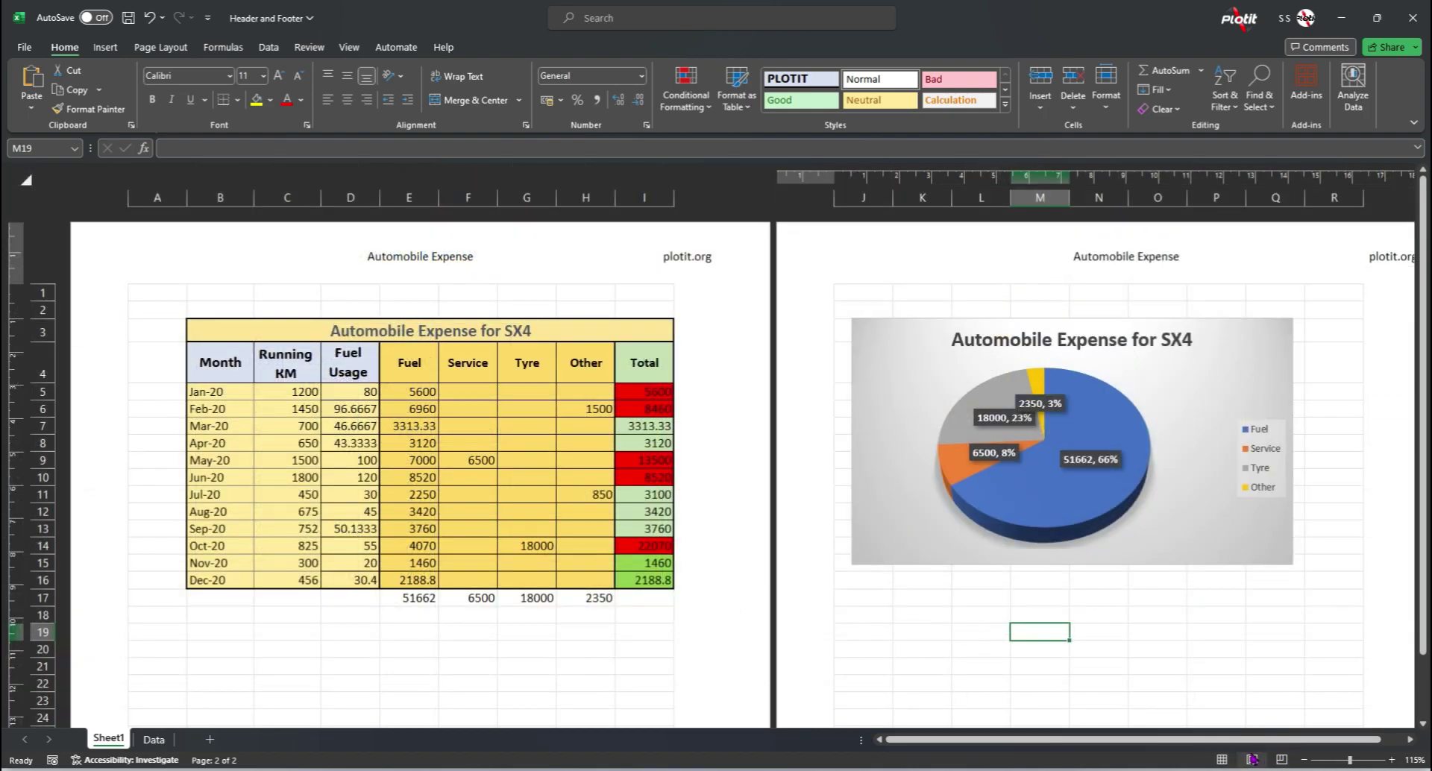